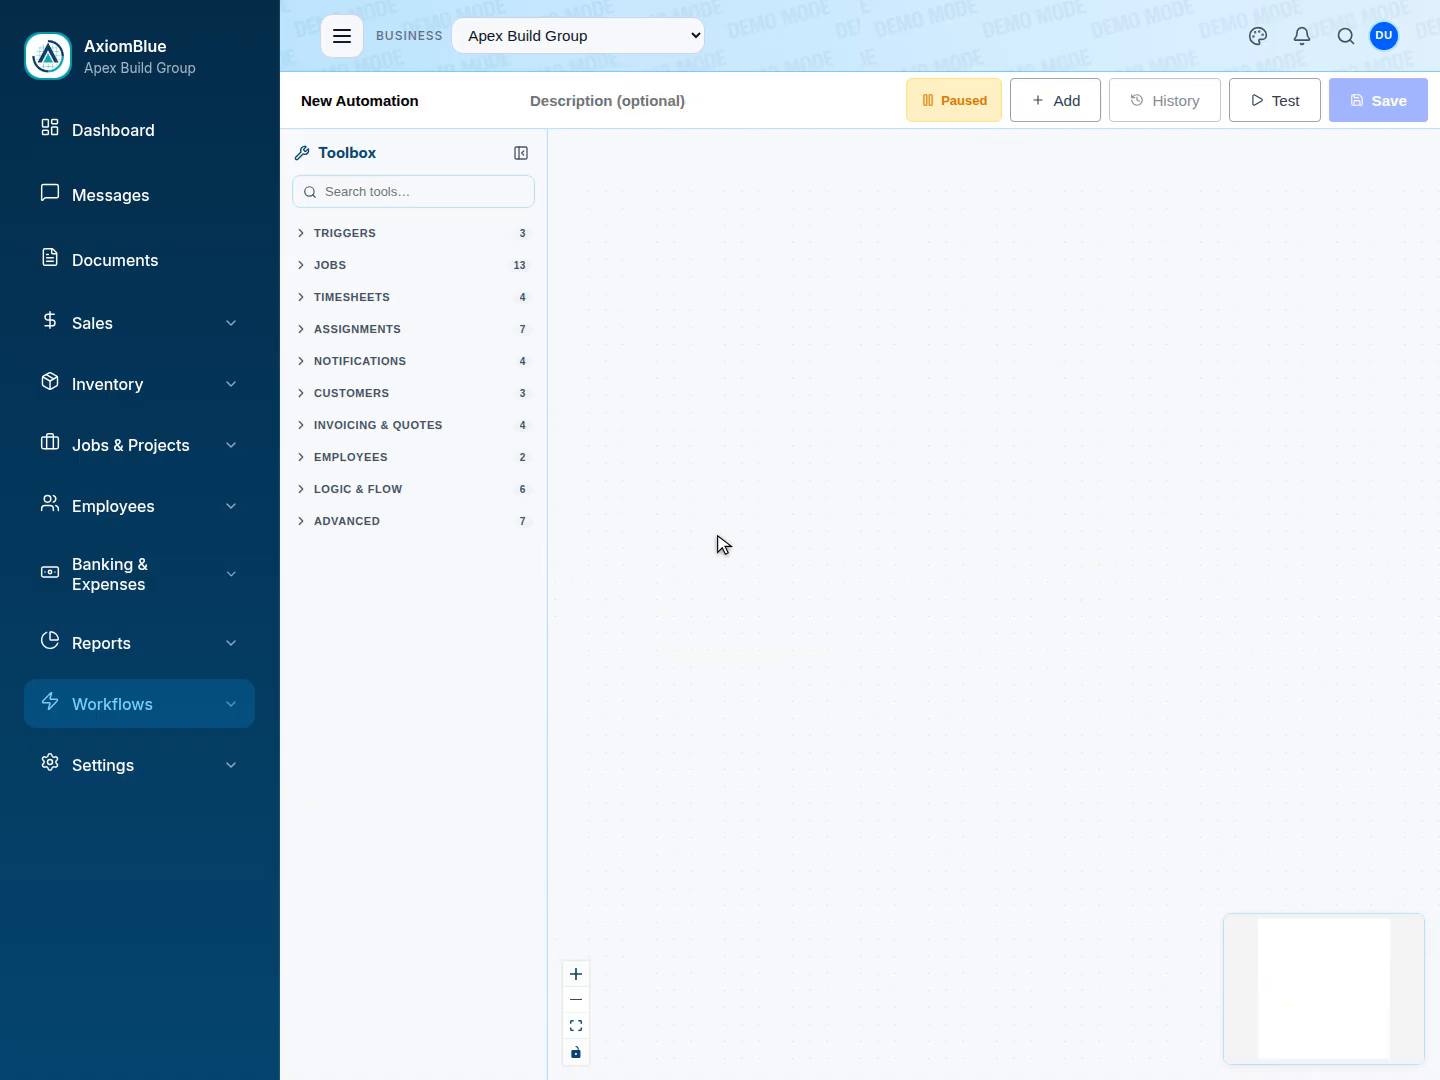
Name the new automation starting with "Invoice Overdue Payment" and add an Event Trigger node to the canvas.
{"action": "triple_click", "coordinate": [402, 100]}
{"action": "type", "text": "Invoice Overdue Payment Ch"}
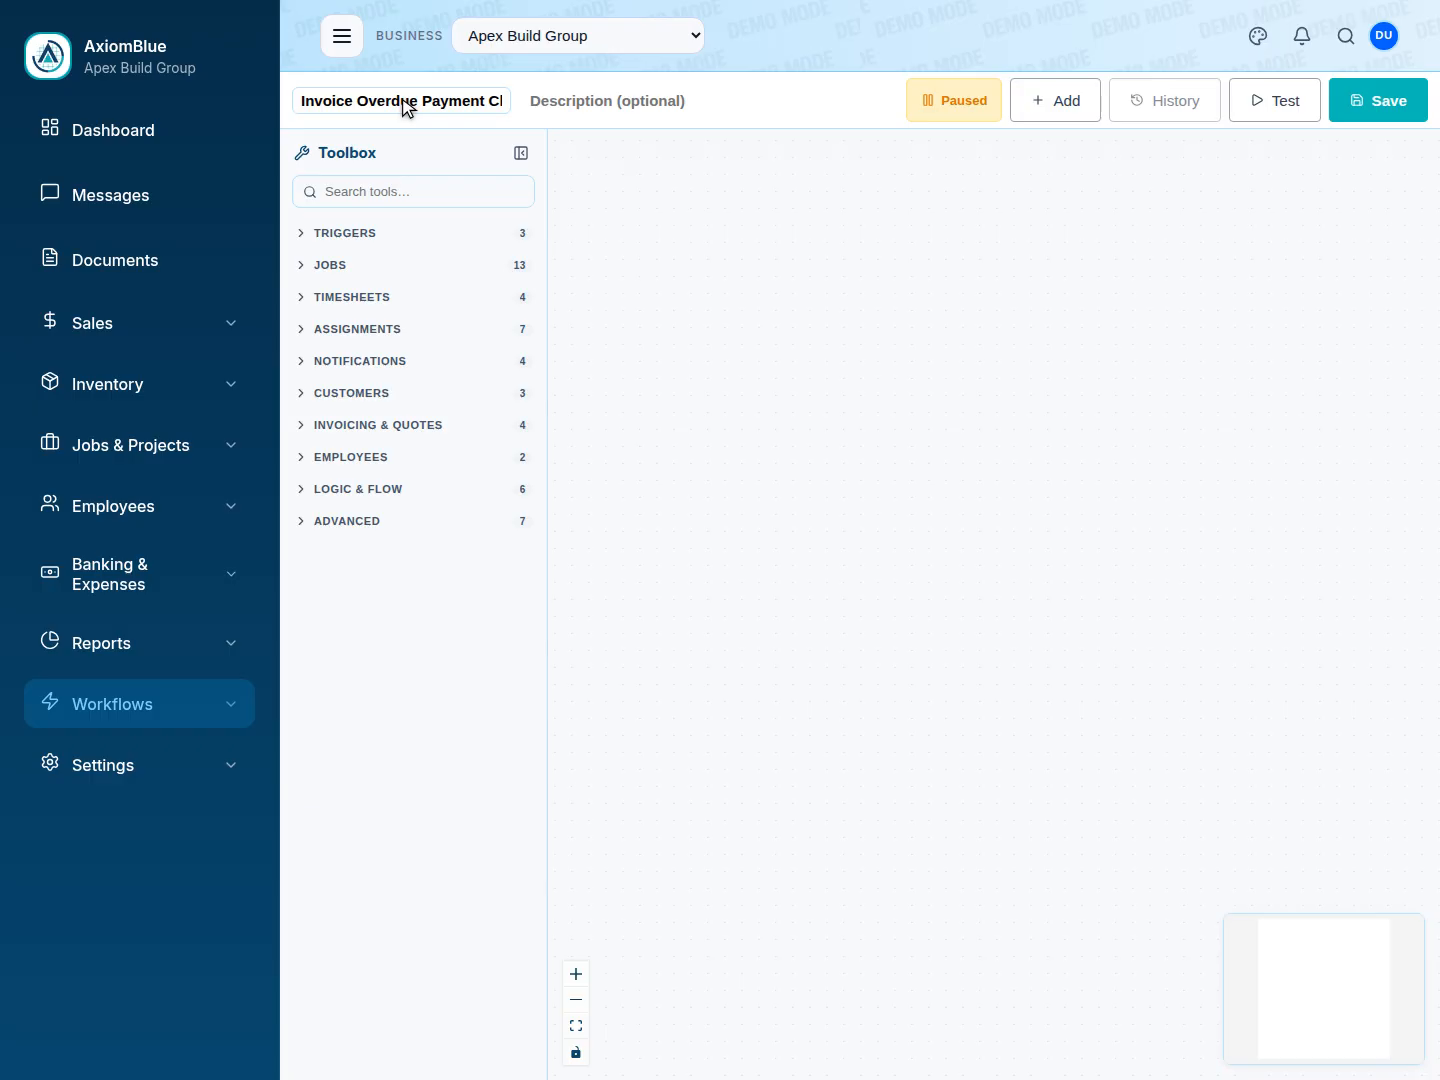
{"action": "left_click", "coordinate": [424, 193]}
{"action": "type", "text": "Event Trigger"}
{"action": "left_click", "coordinate": [416, 286]}
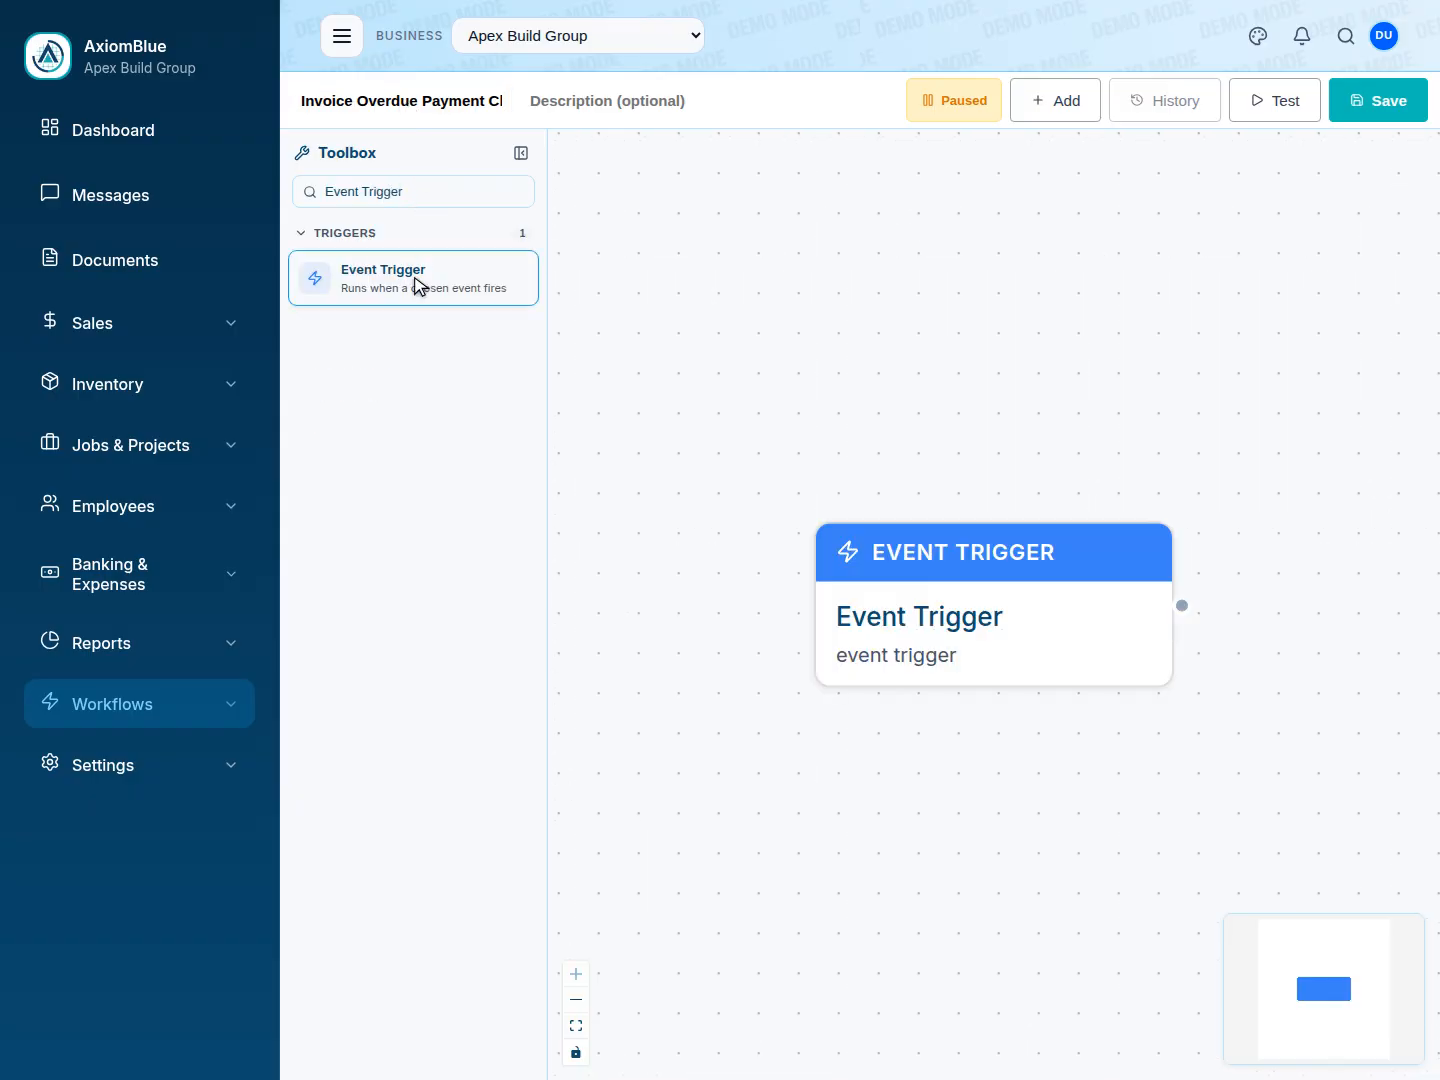
Open the Event Trigger node's settings and preview its output rows.
{"action": "left_click", "coordinate": [994, 604]}
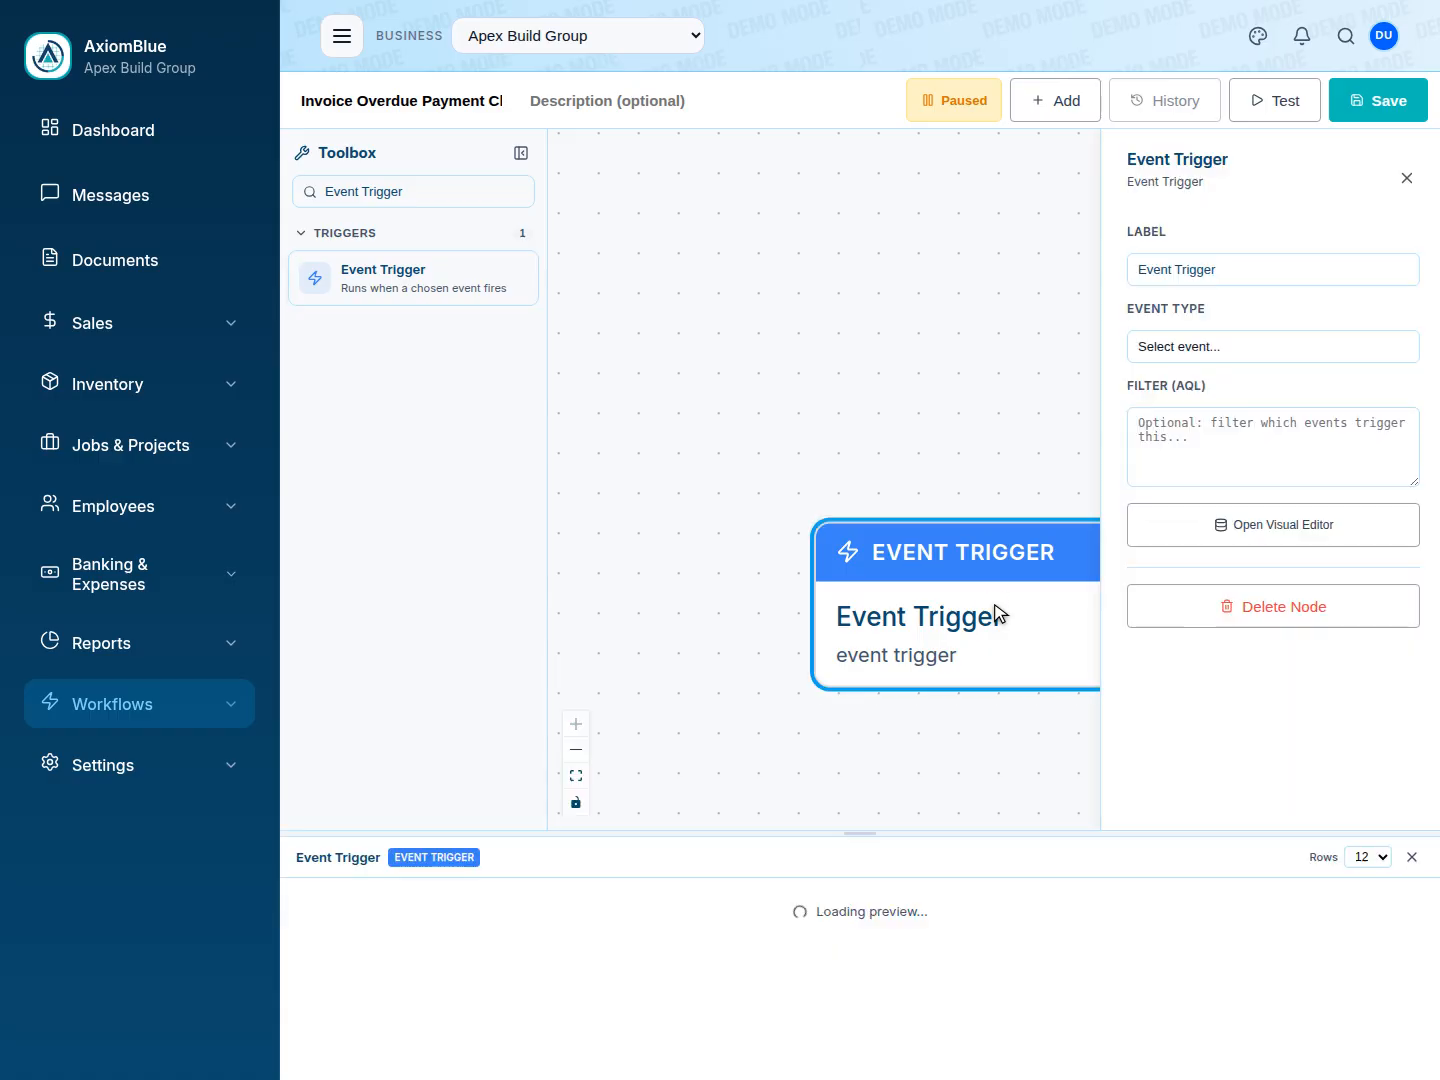
{"action": "key", "text": "Escape"}
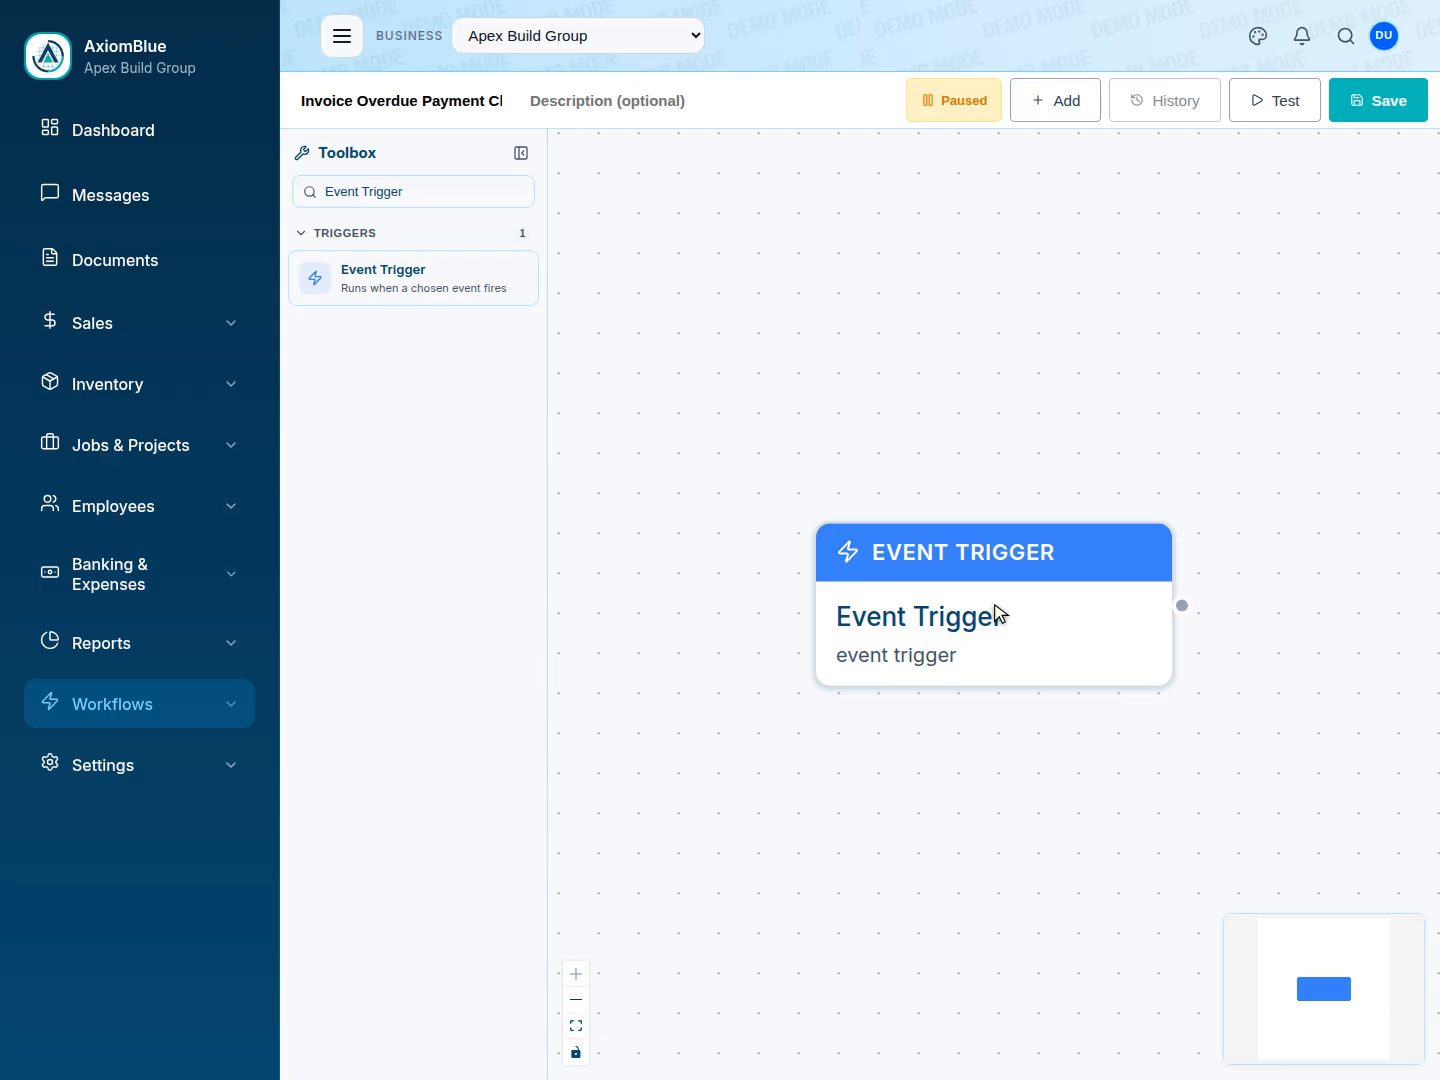
{"action": "left_click", "coordinate": [997, 612]}
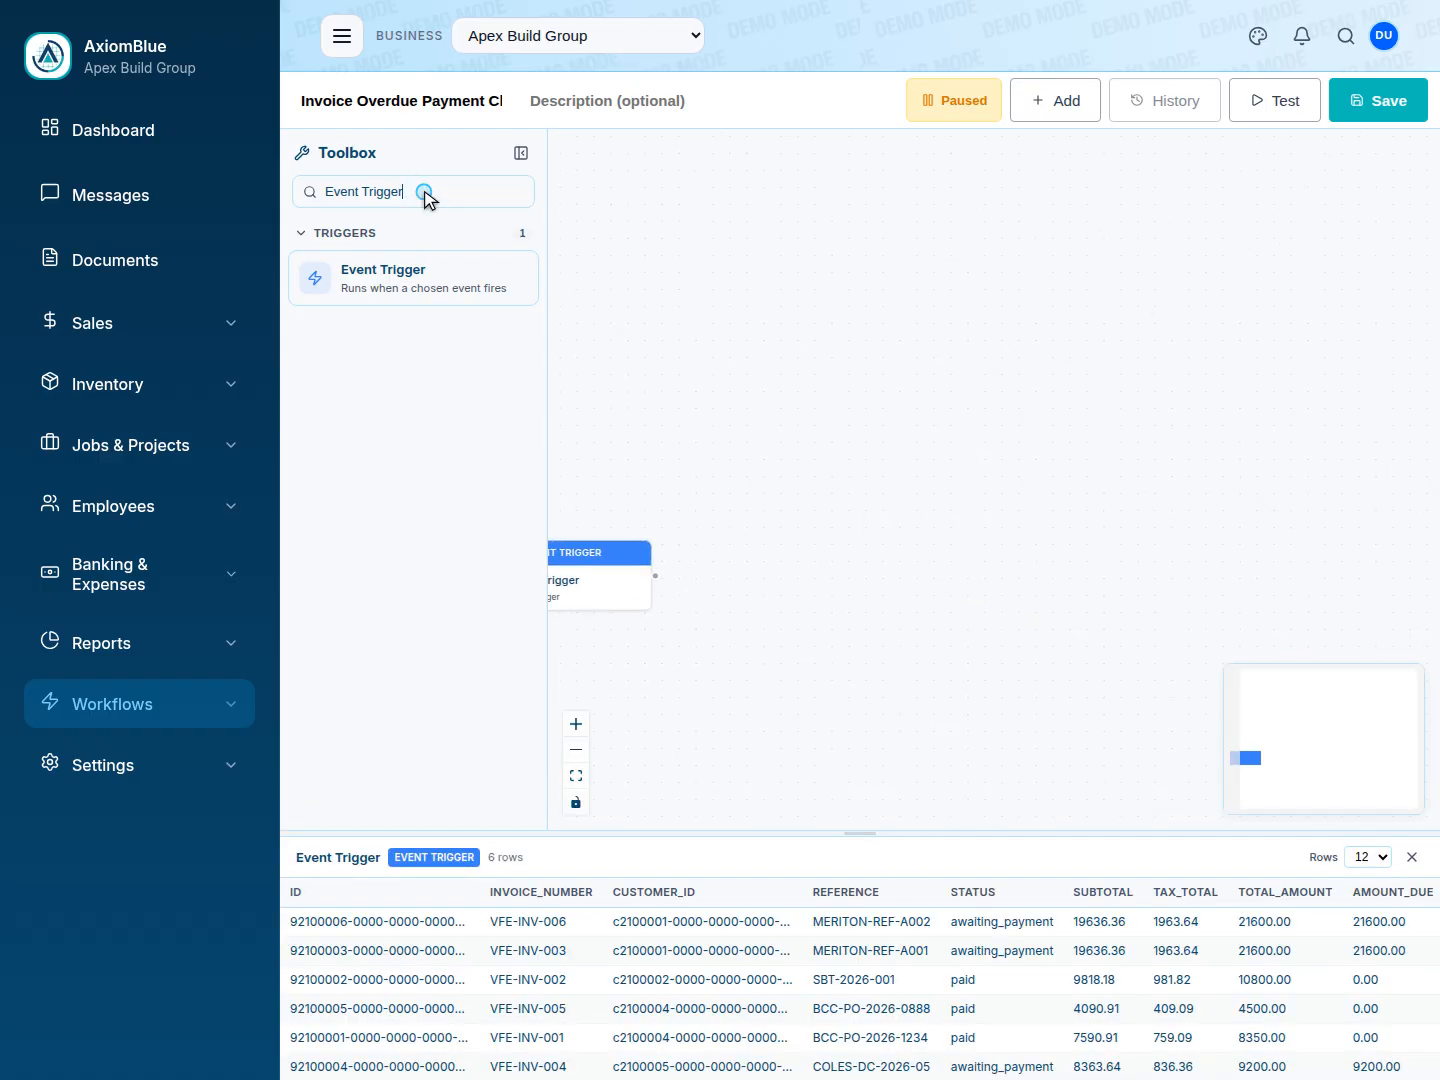
Add a Send Email node fed by the Event Trigger's output and preview the emails it would send.
{"action": "triple_click", "coordinate": [424, 190]}
{"action": "type", "text": "Send Email"}
{"action": "left_click", "coordinate": [418, 283]}
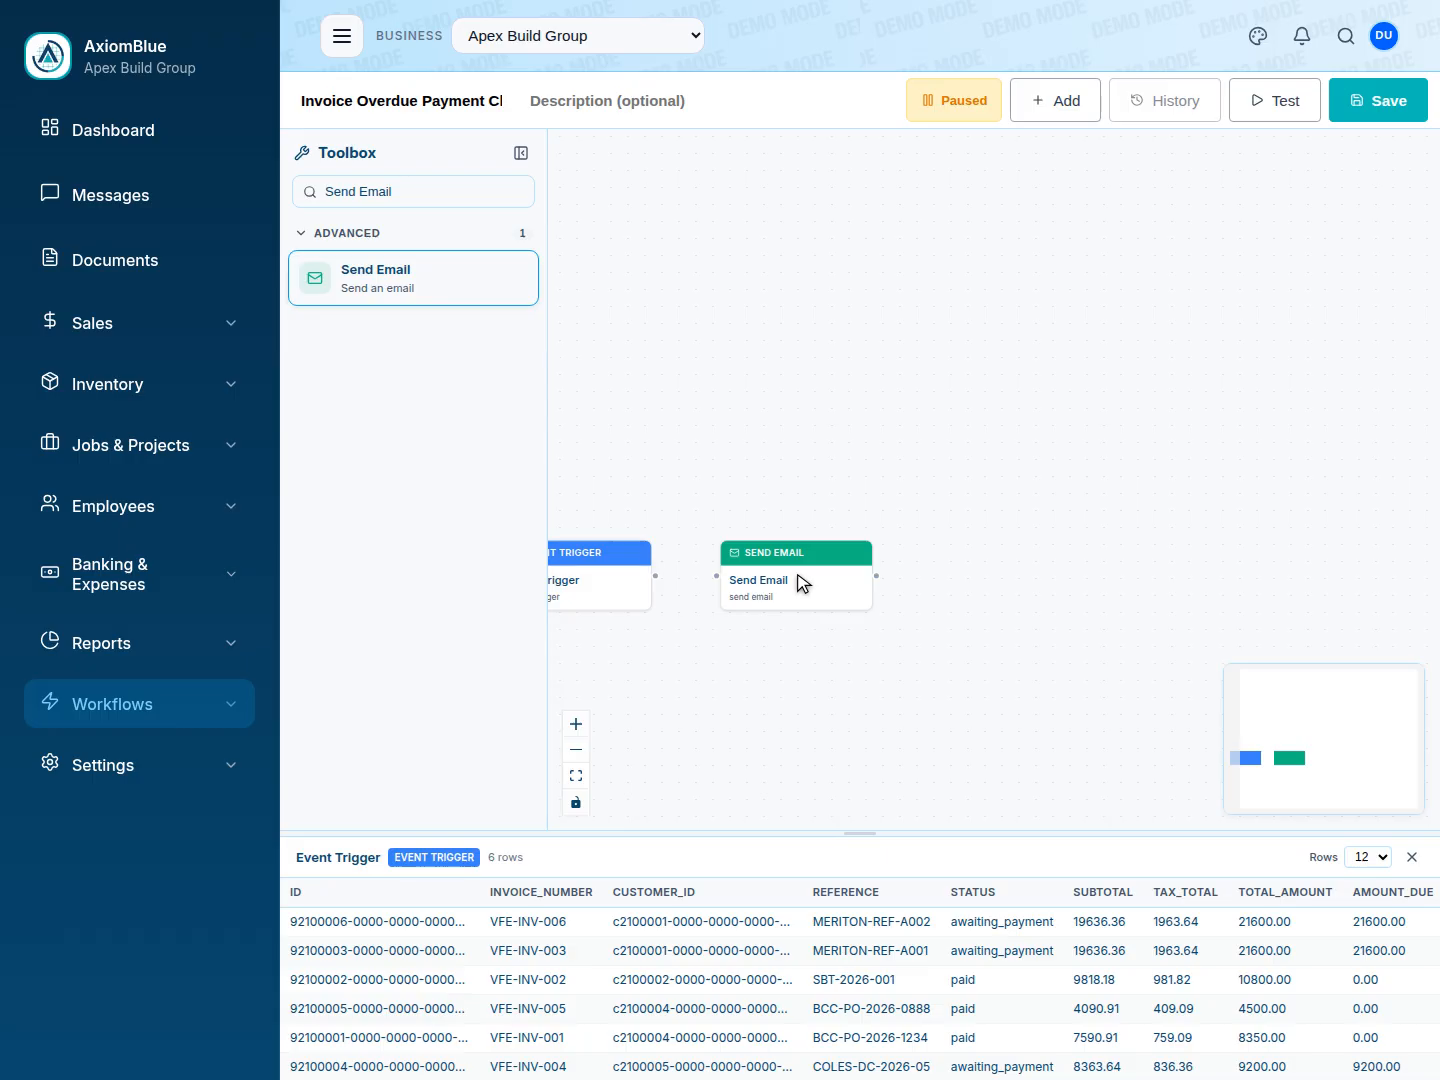
{"action": "left_click_drag", "start_coordinate": [655, 576], "coordinate": [716, 576]}
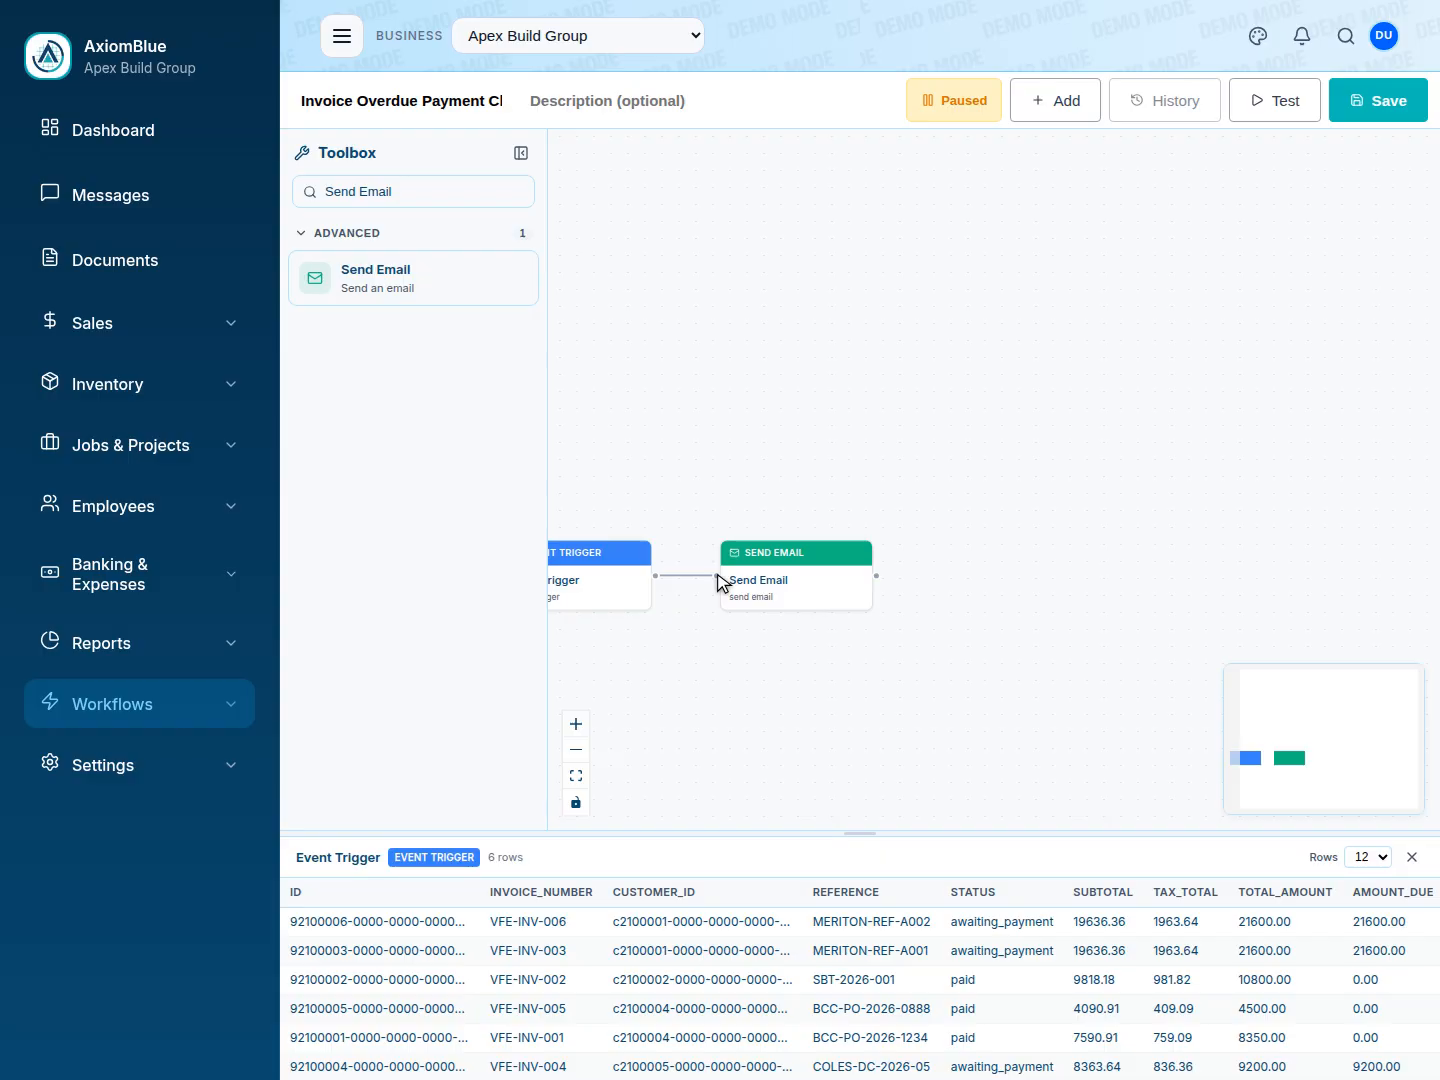
{"action": "left_click", "coordinate": [800, 583]}
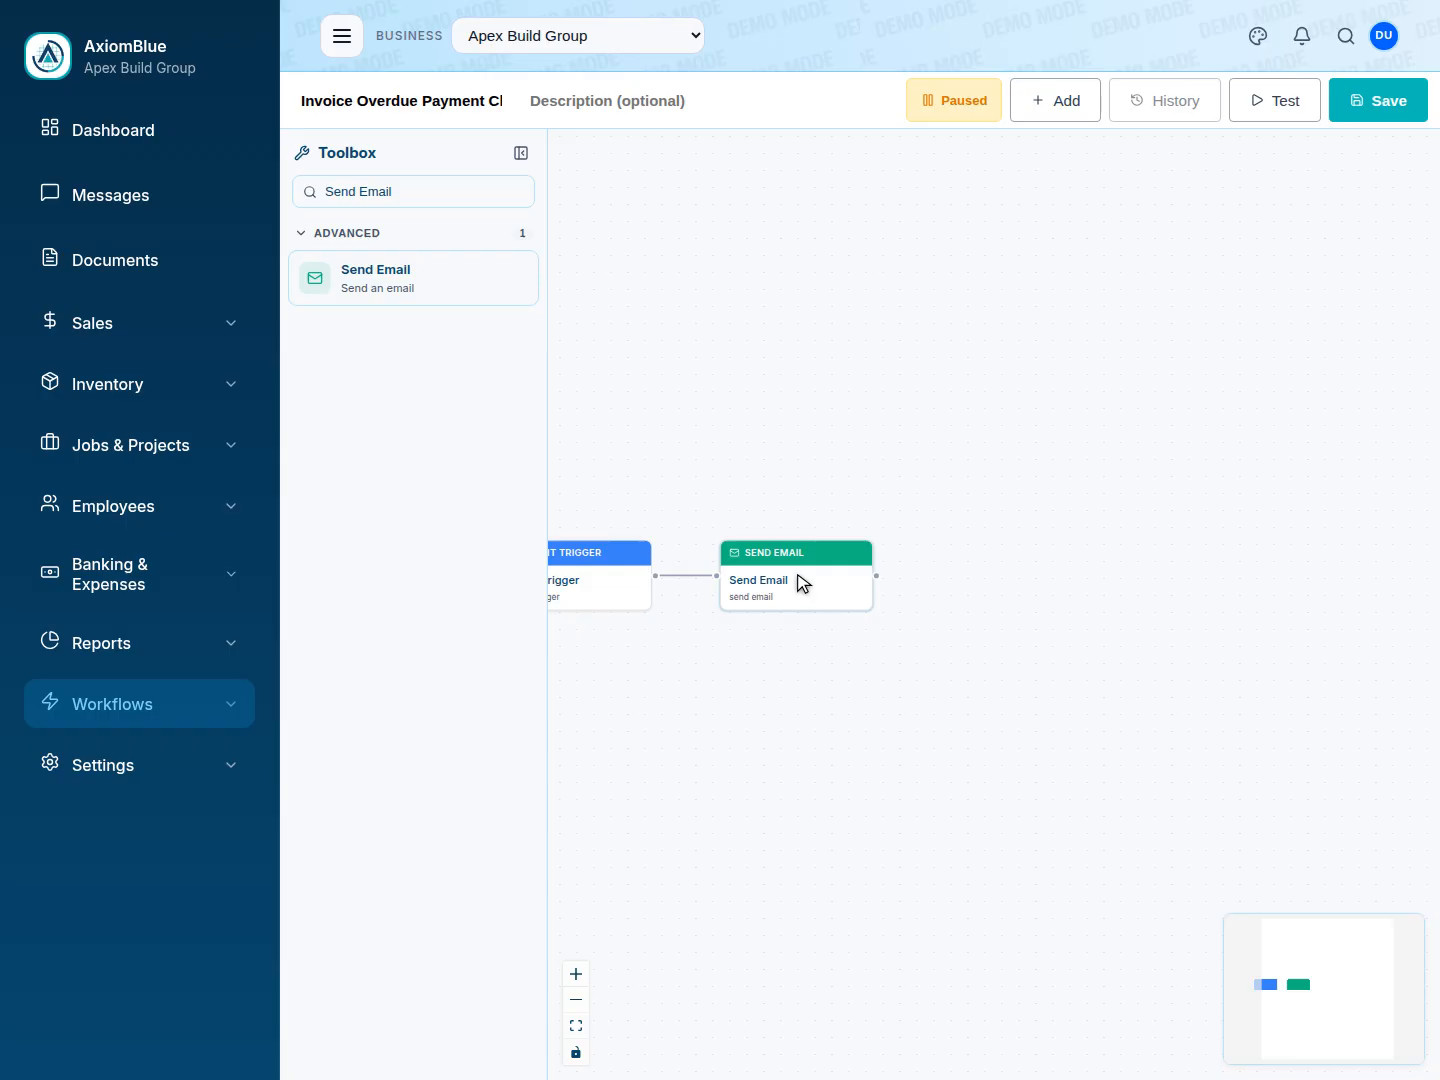
{"action": "left_click", "coordinate": [797, 575]}
Add a Send SMS node fed by the Send Email node's output and preview its text messages.
{"action": "triple_click", "coordinate": [423, 191]}
{"action": "type", "text": "Send SMS"}
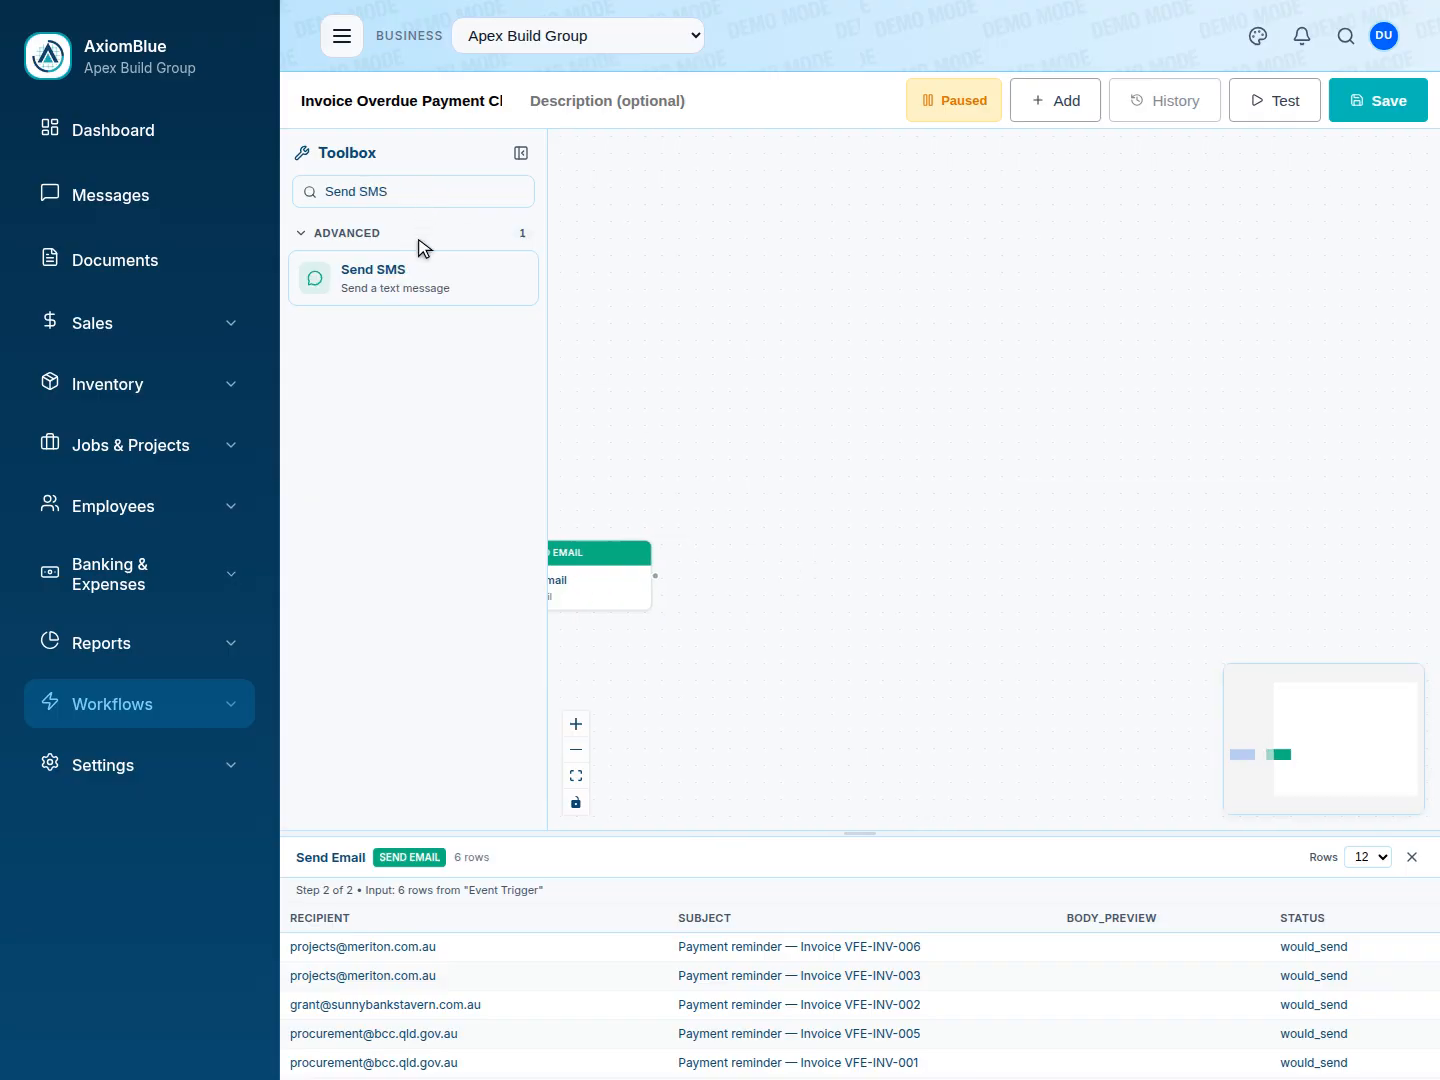
{"action": "left_click", "coordinate": [420, 284]}
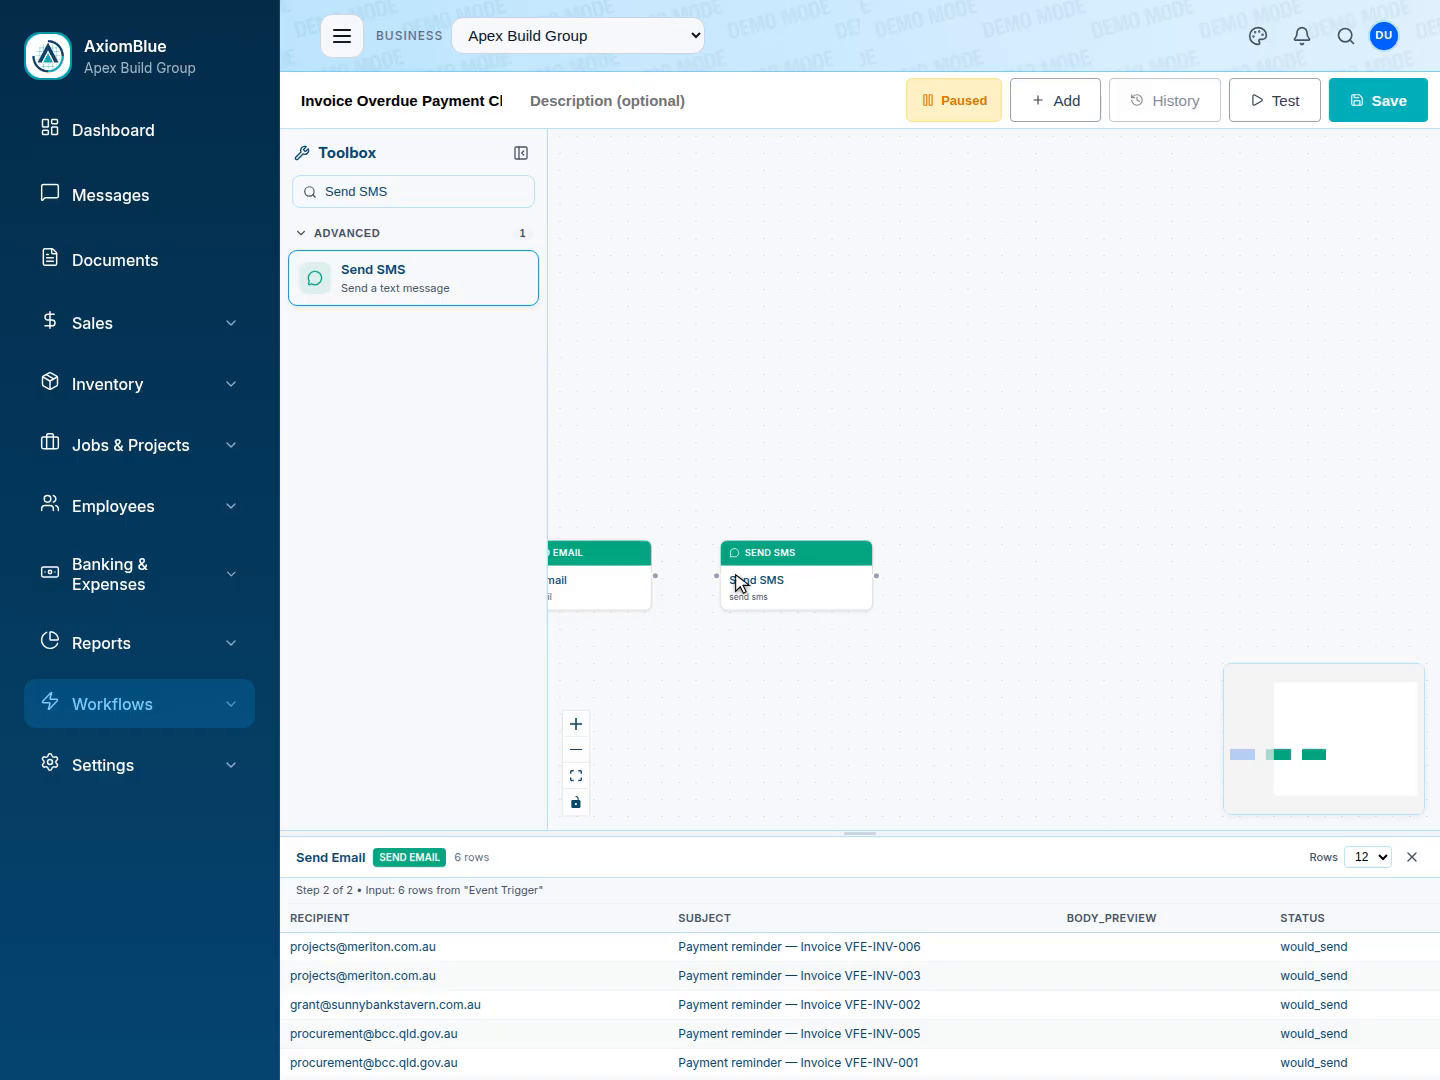
{"action": "left_click_drag", "start_coordinate": [655, 576], "coordinate": [717, 576]}
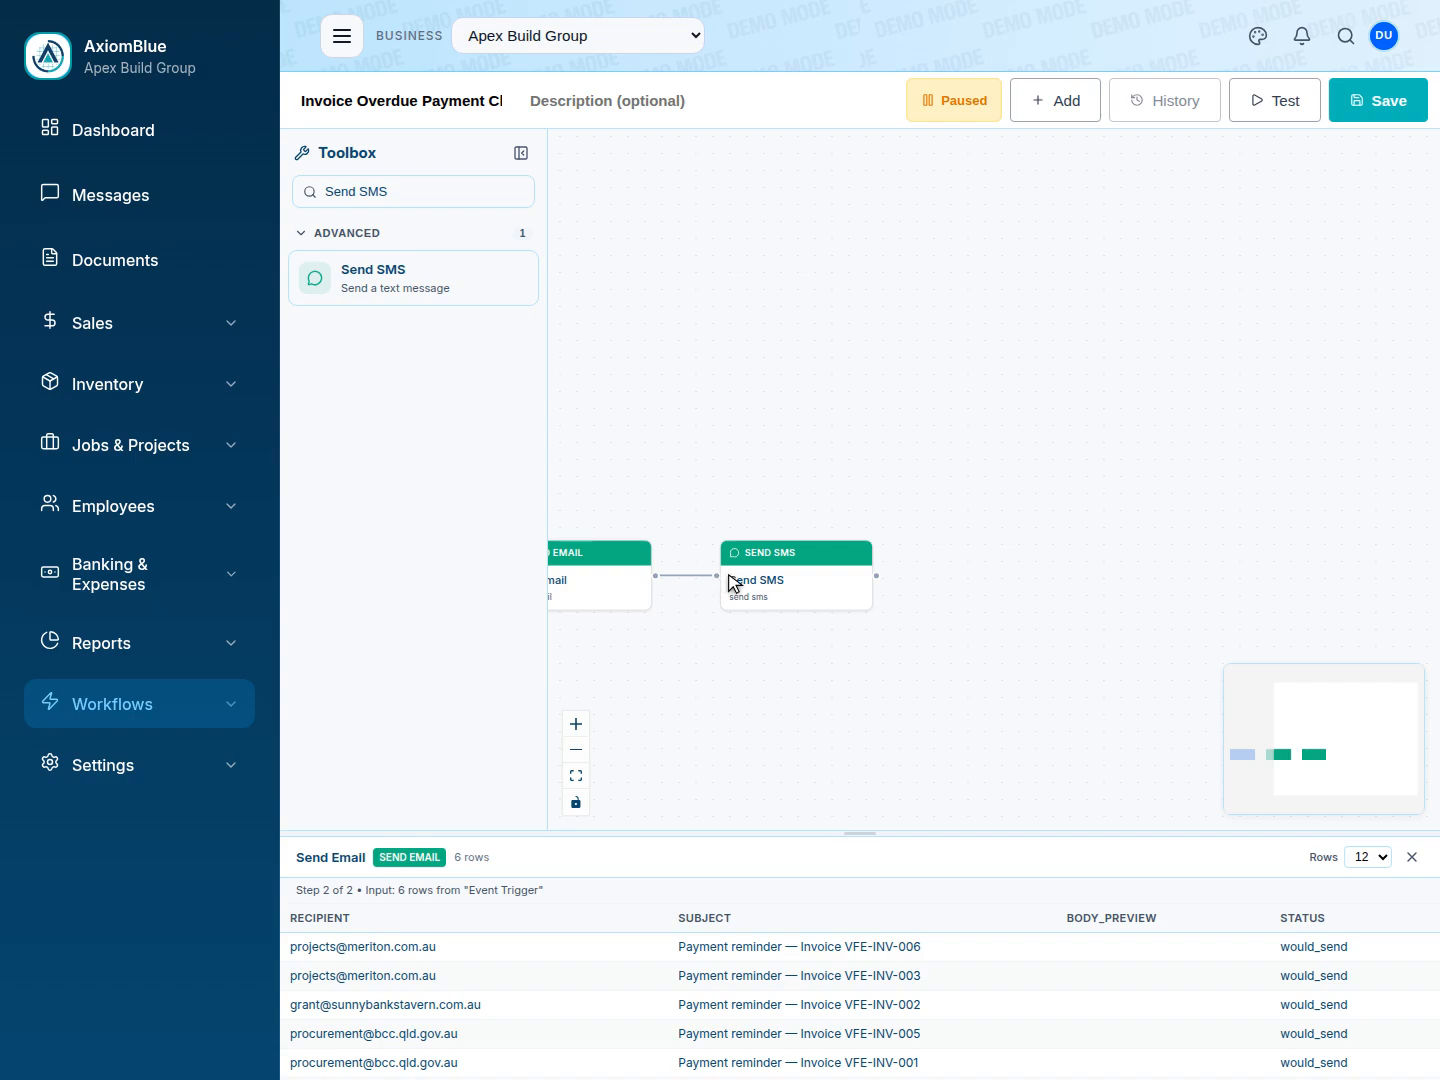
{"action": "left_click", "coordinate": [797, 575]}
{"action": "key", "text": "Escape"}
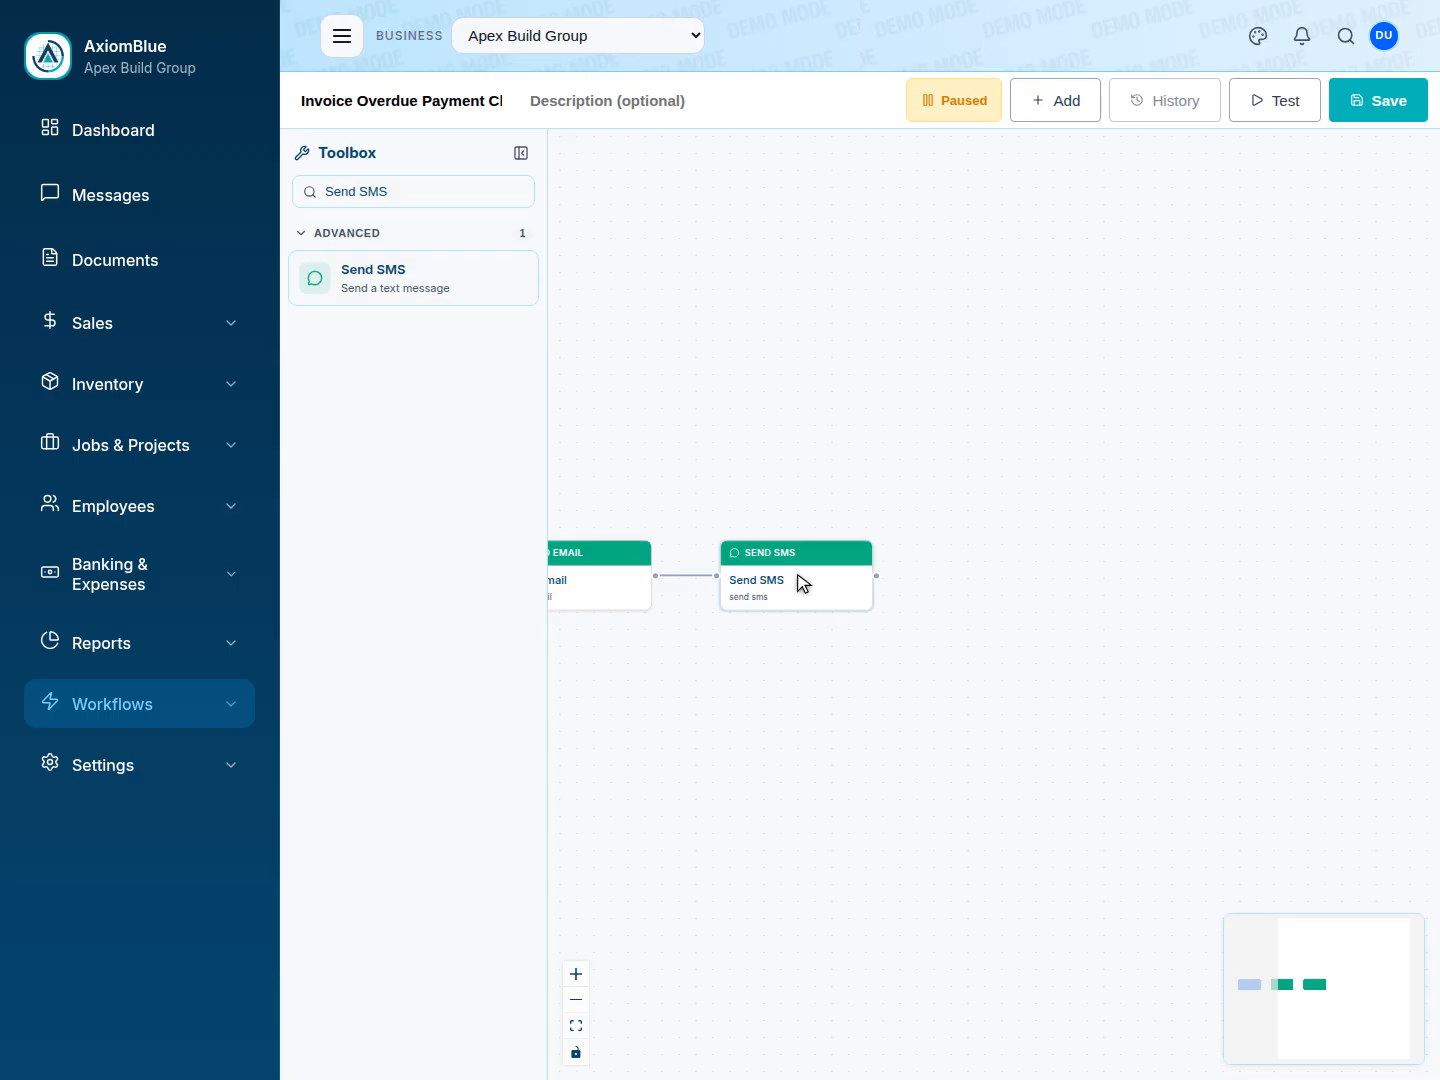
{"action": "left_click", "coordinate": [803, 583]}
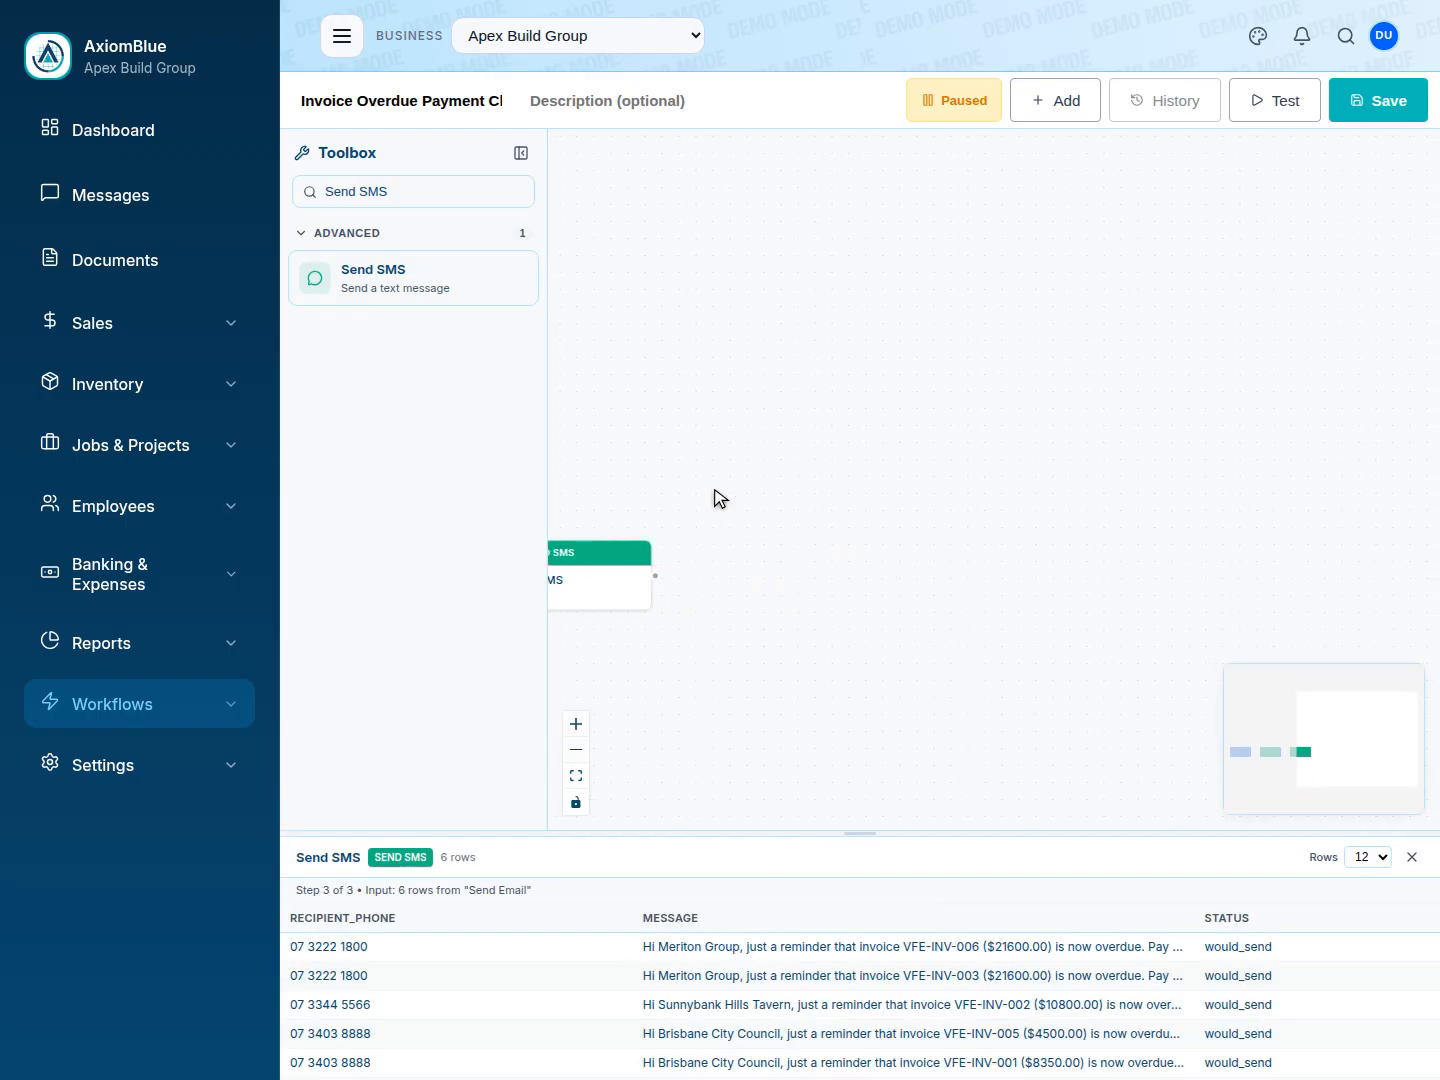
Add a Delay node and connect the Send SMS node's output to it.
{"action": "triple_click", "coordinate": [421, 197]}
{"action": "type", "text": "Delay"}
{"action": "left_click", "coordinate": [413, 280]}
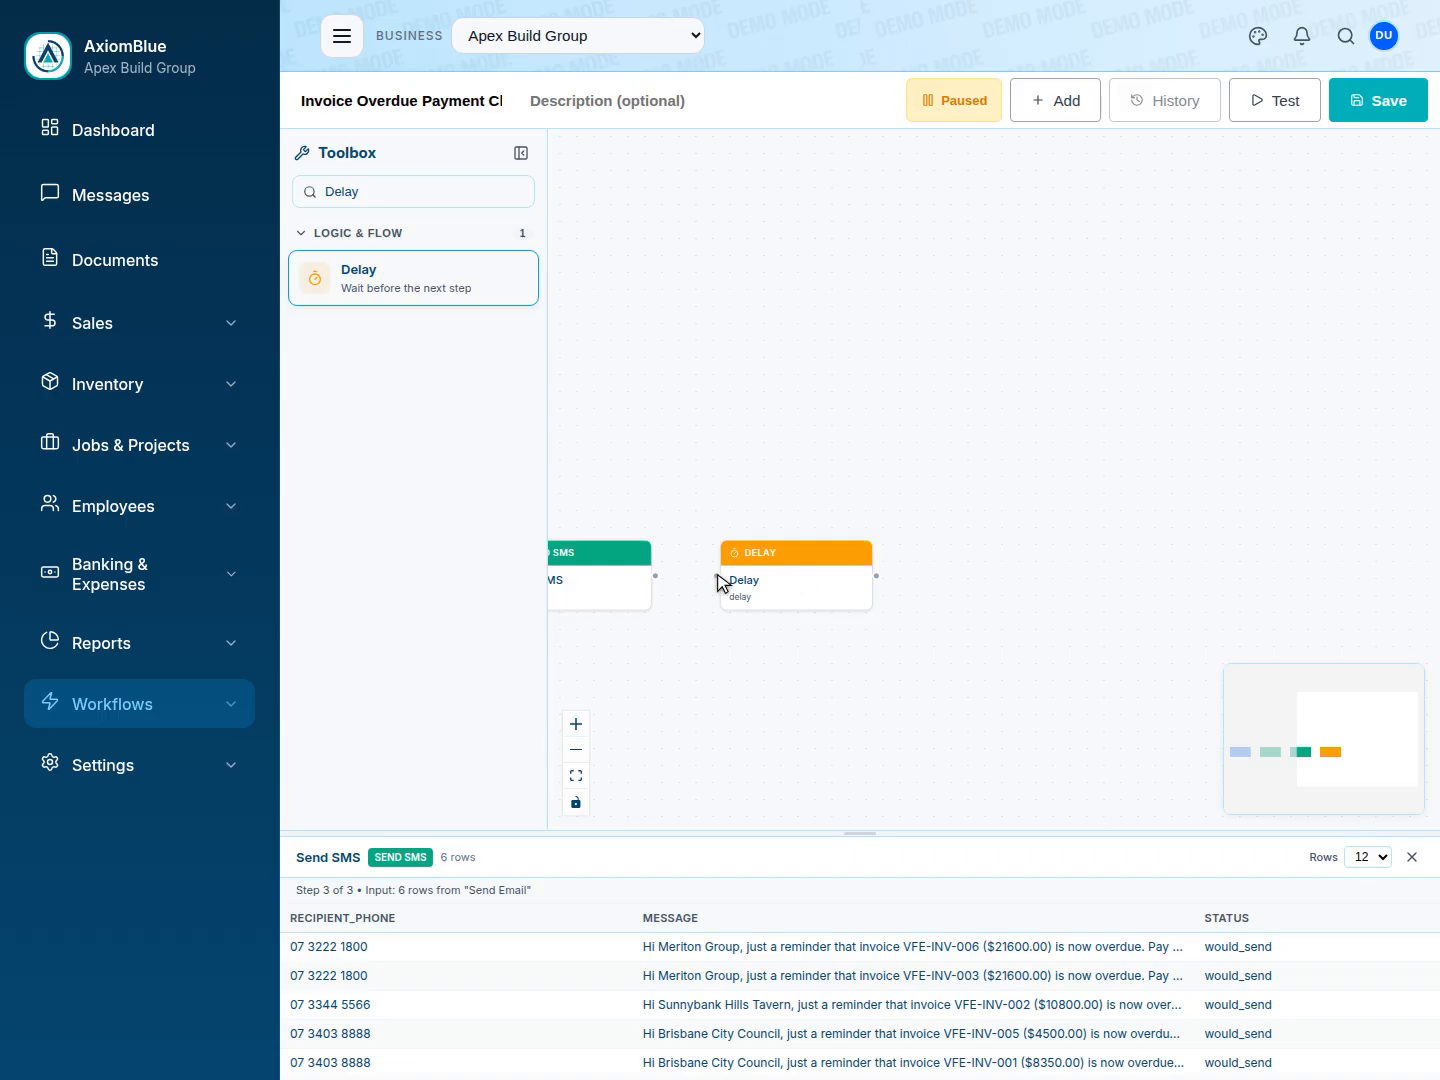
{"action": "left_click_drag", "start_coordinate": [655, 575], "coordinate": [717, 575]}
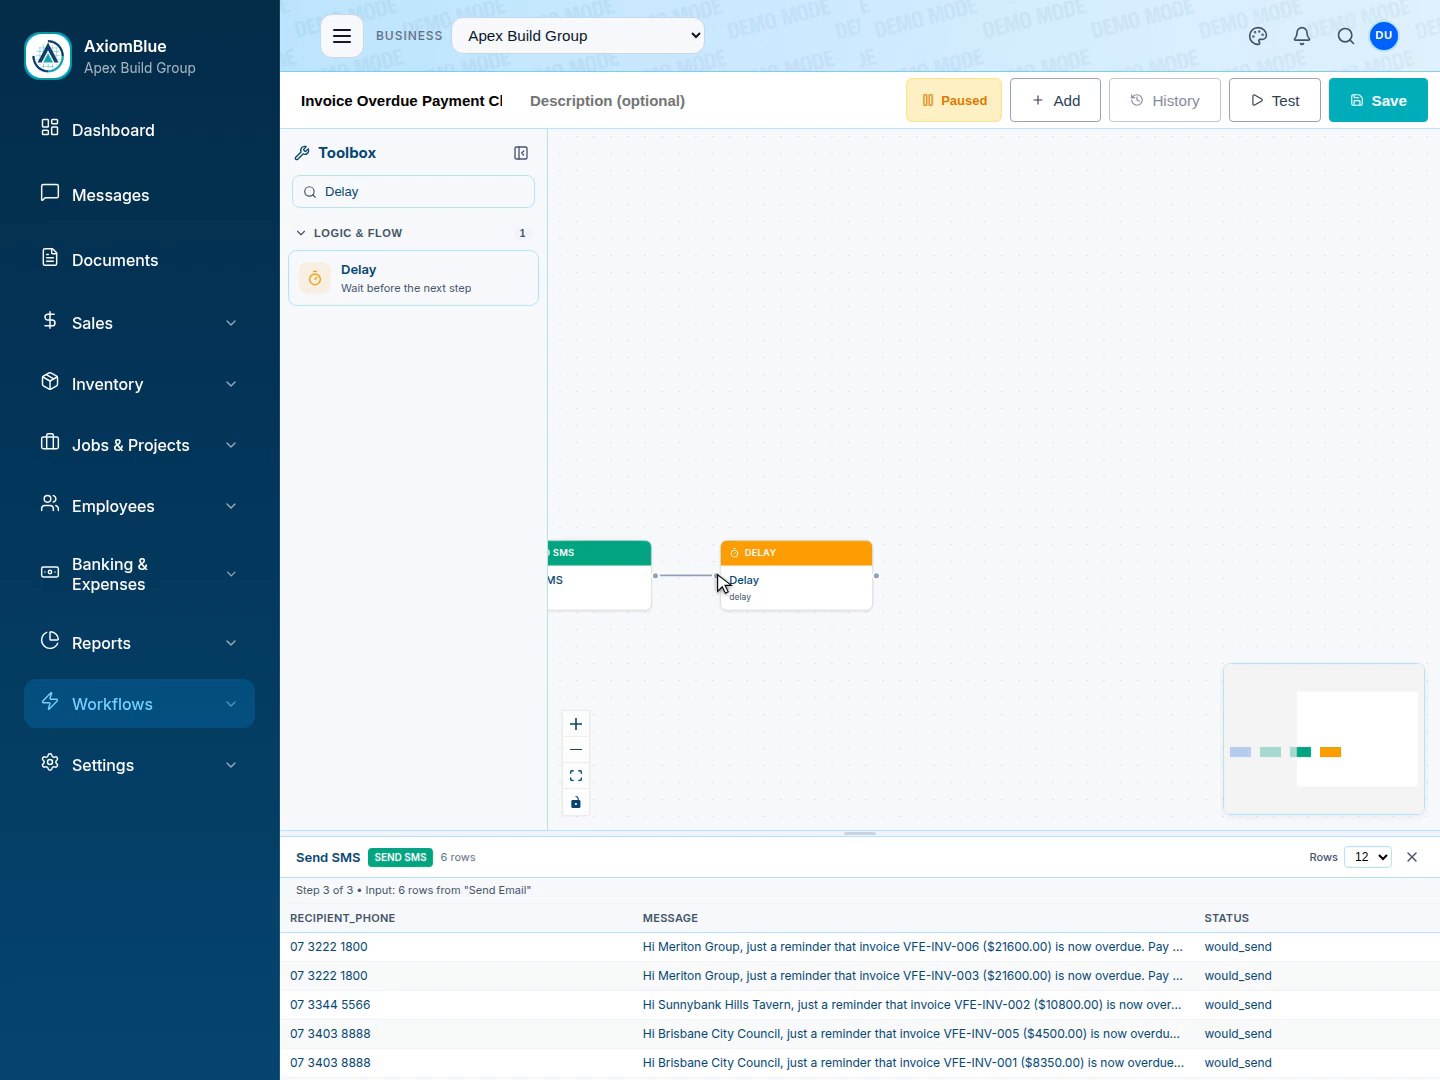
Set the Delay node's wait to 7 hours and preview its output rows.
{"action": "left_click", "coordinate": [797, 574]}
{"action": "type", "text": "7"}
{"action": "key", "text": "Escape"}
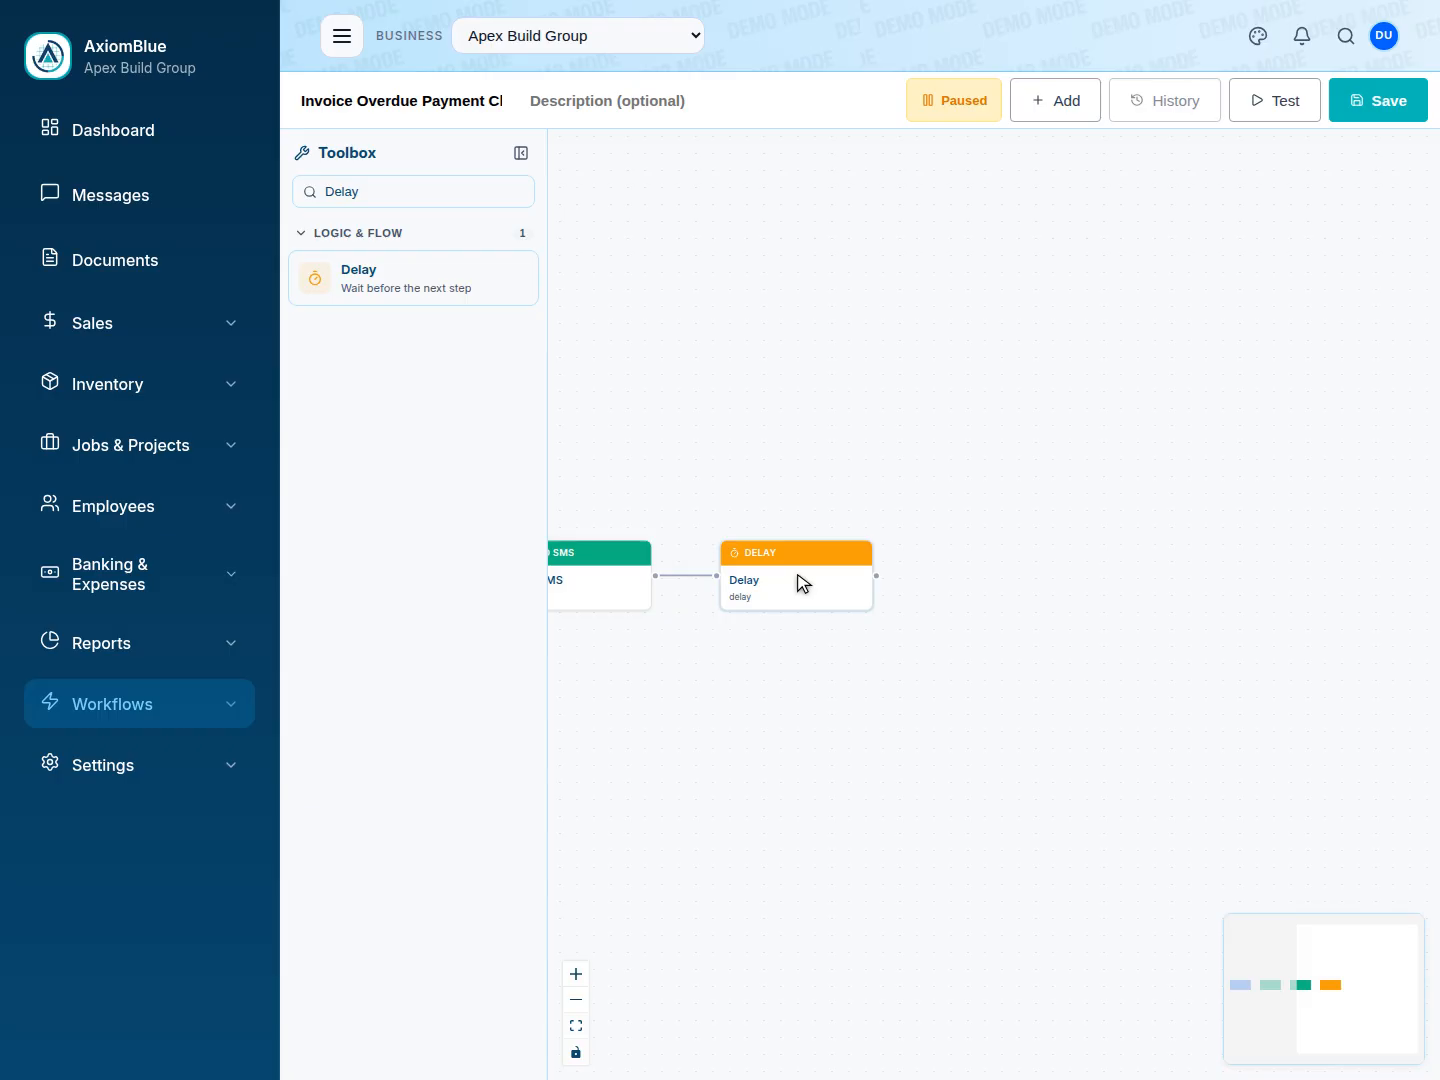
{"action": "left_click", "coordinate": [803, 583]}
Add a Branch node fed by the Delay node's output and preview its yes/no routing.
{"action": "triple_click", "coordinate": [421, 196]}
{"action": "type", "text": "Branch"}
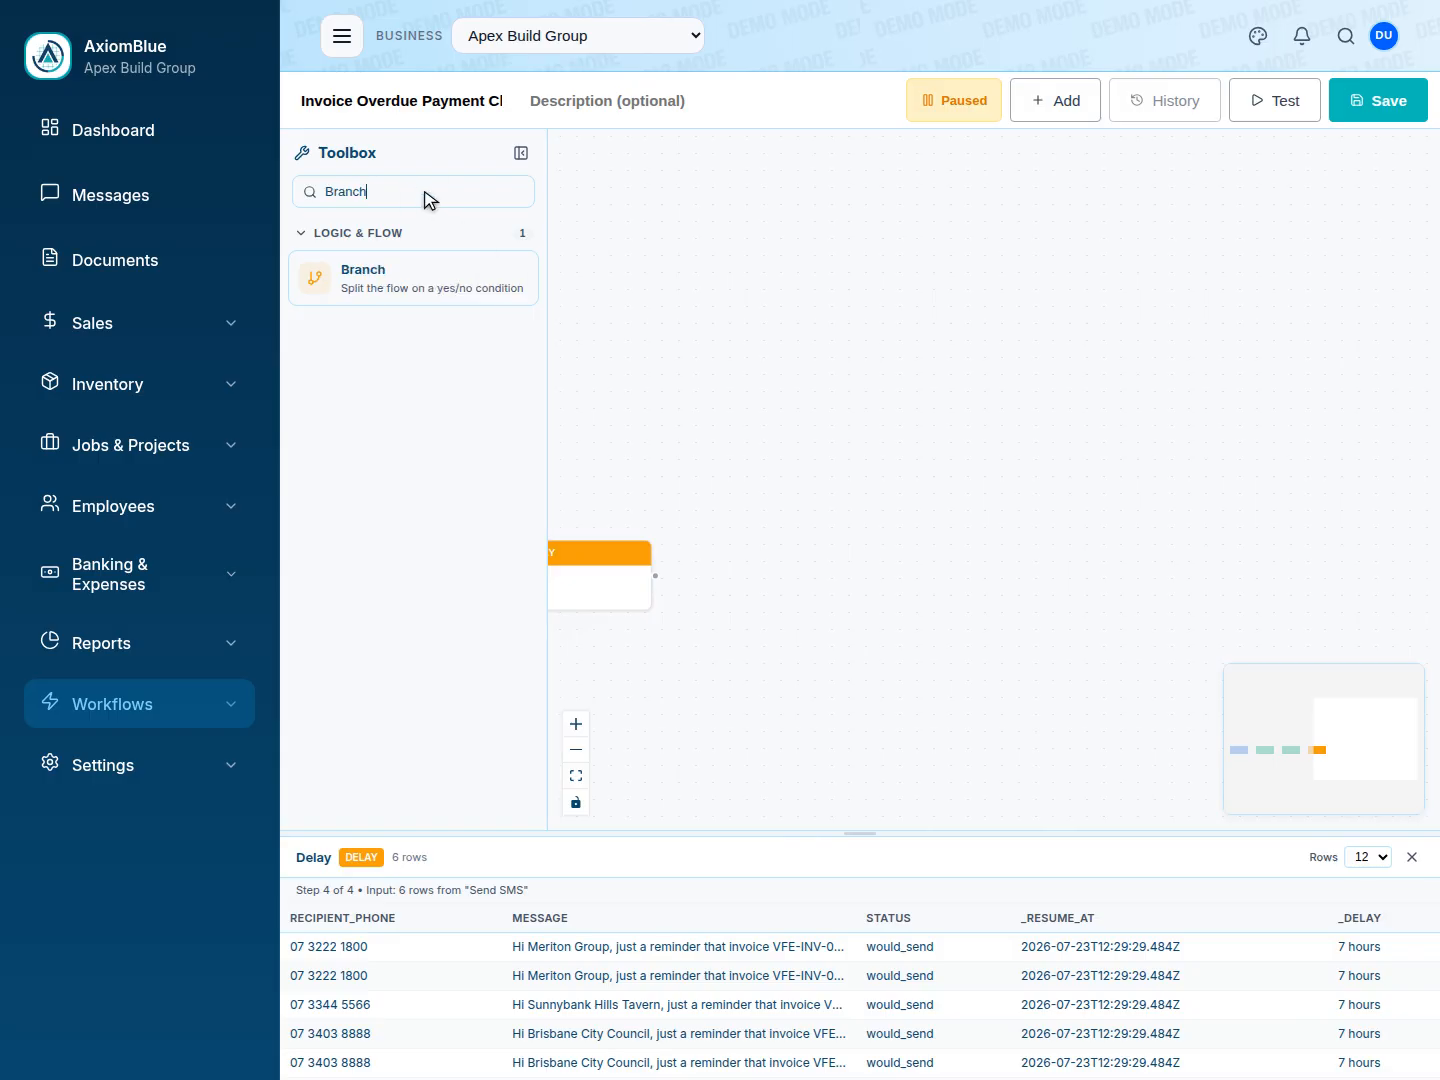
{"action": "left_click", "coordinate": [420, 265]}
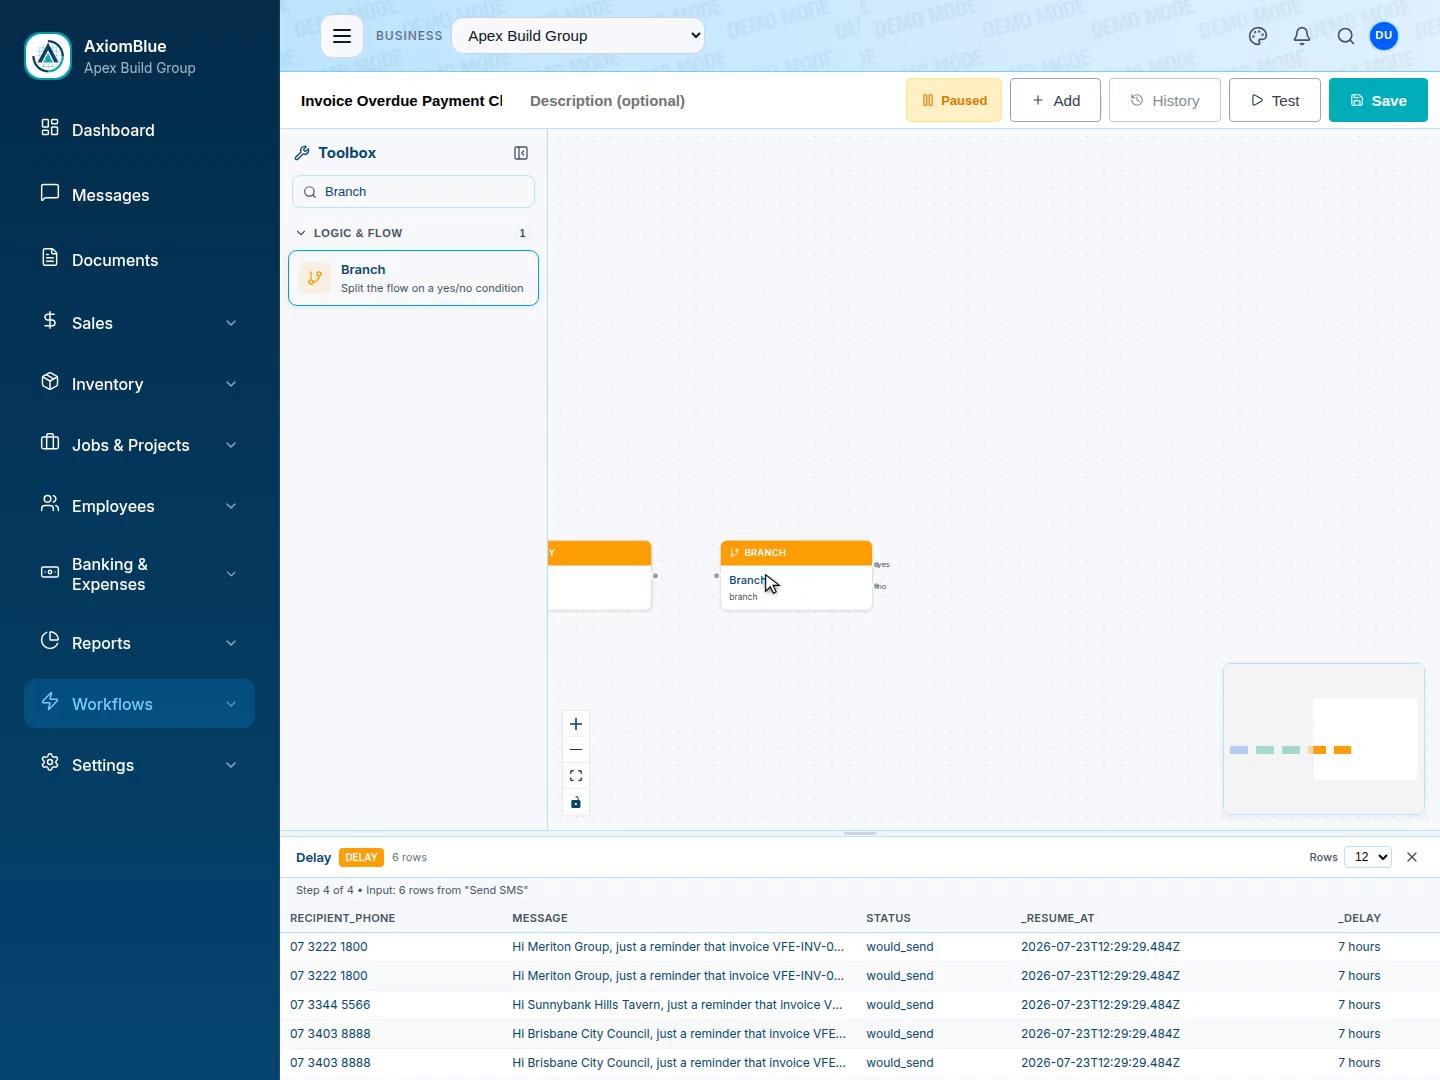
{"action": "left_click_drag", "start_coordinate": [655, 576], "coordinate": [717, 576]}
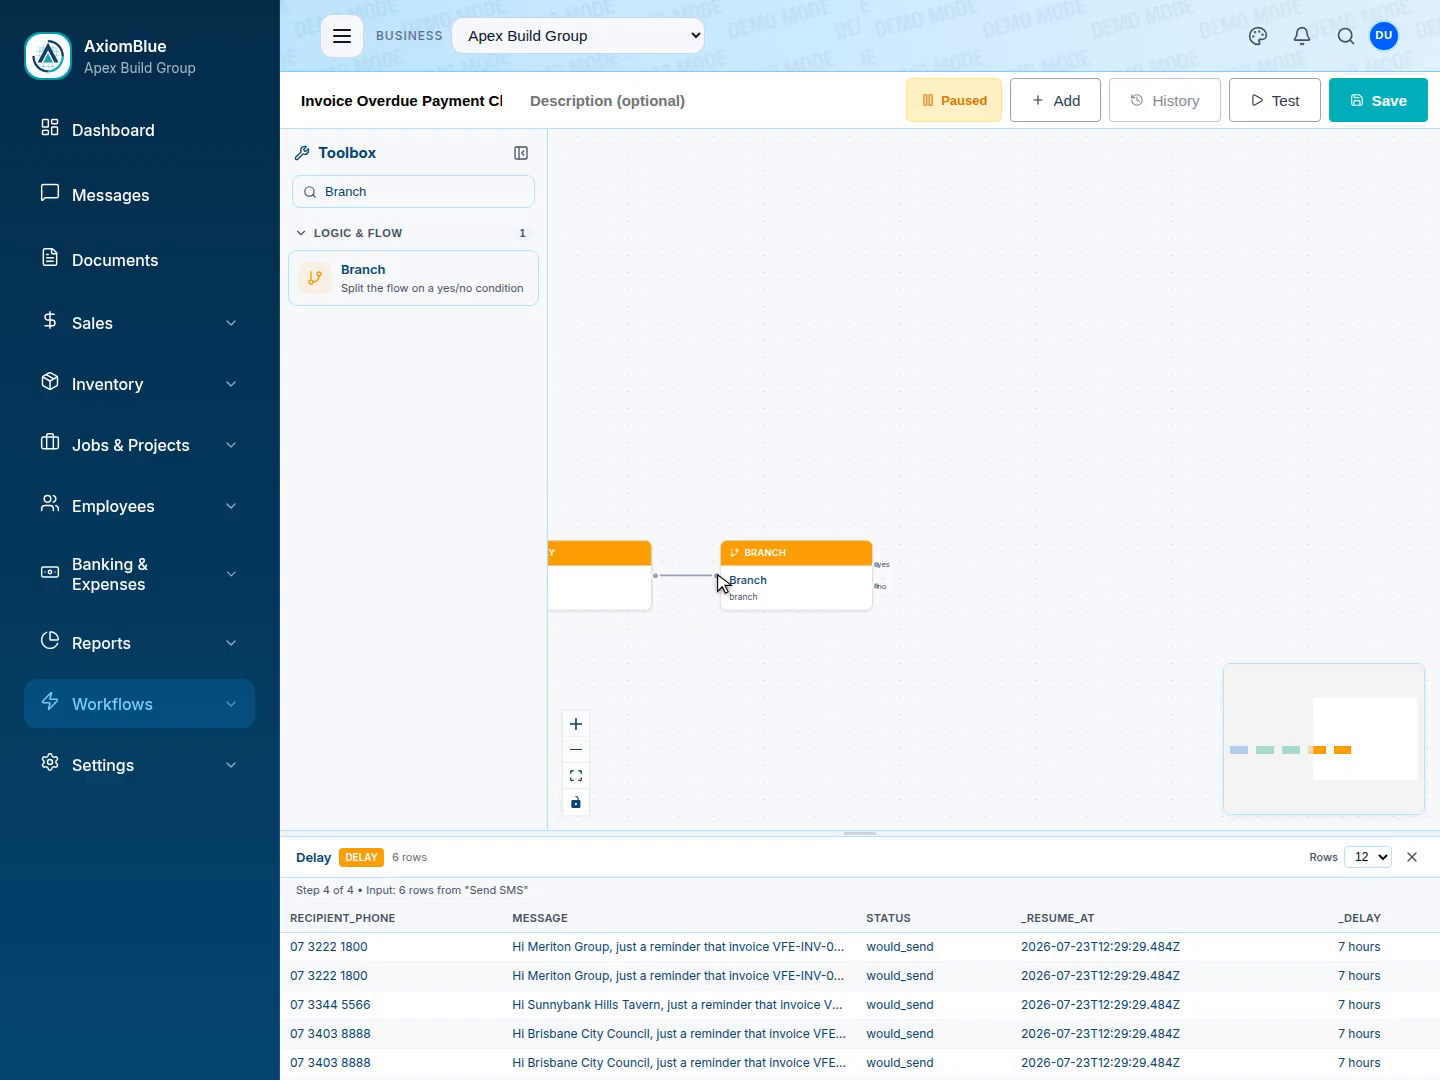
{"action": "left_click", "coordinate": [796, 582]}
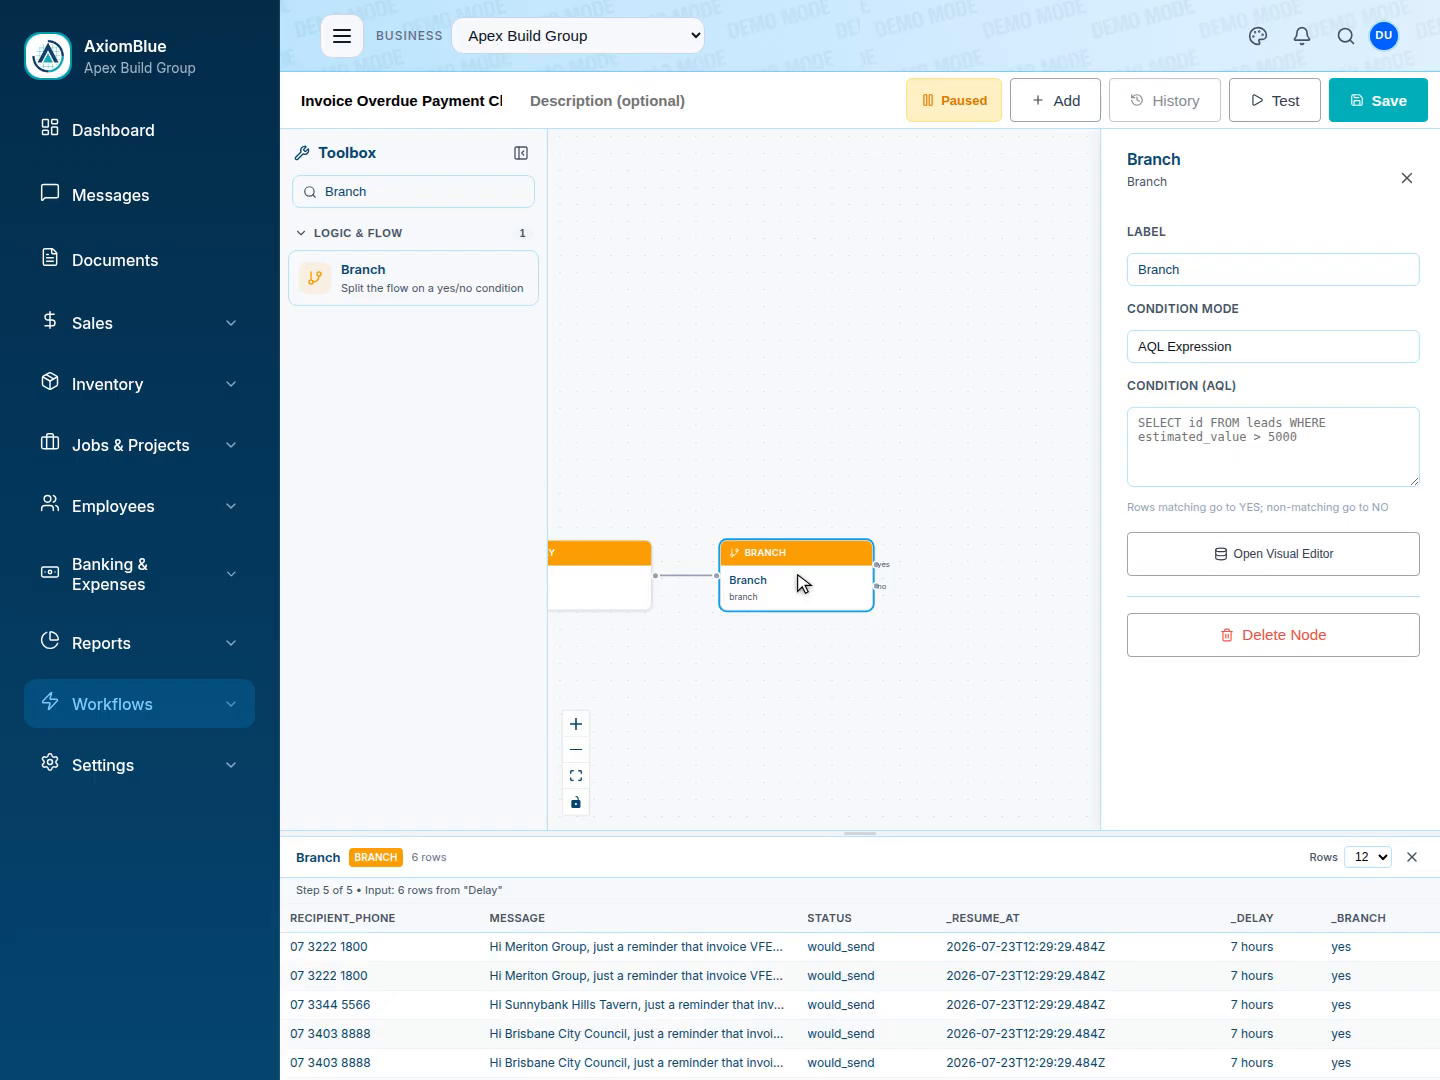
{"action": "key", "text": "Escape"}
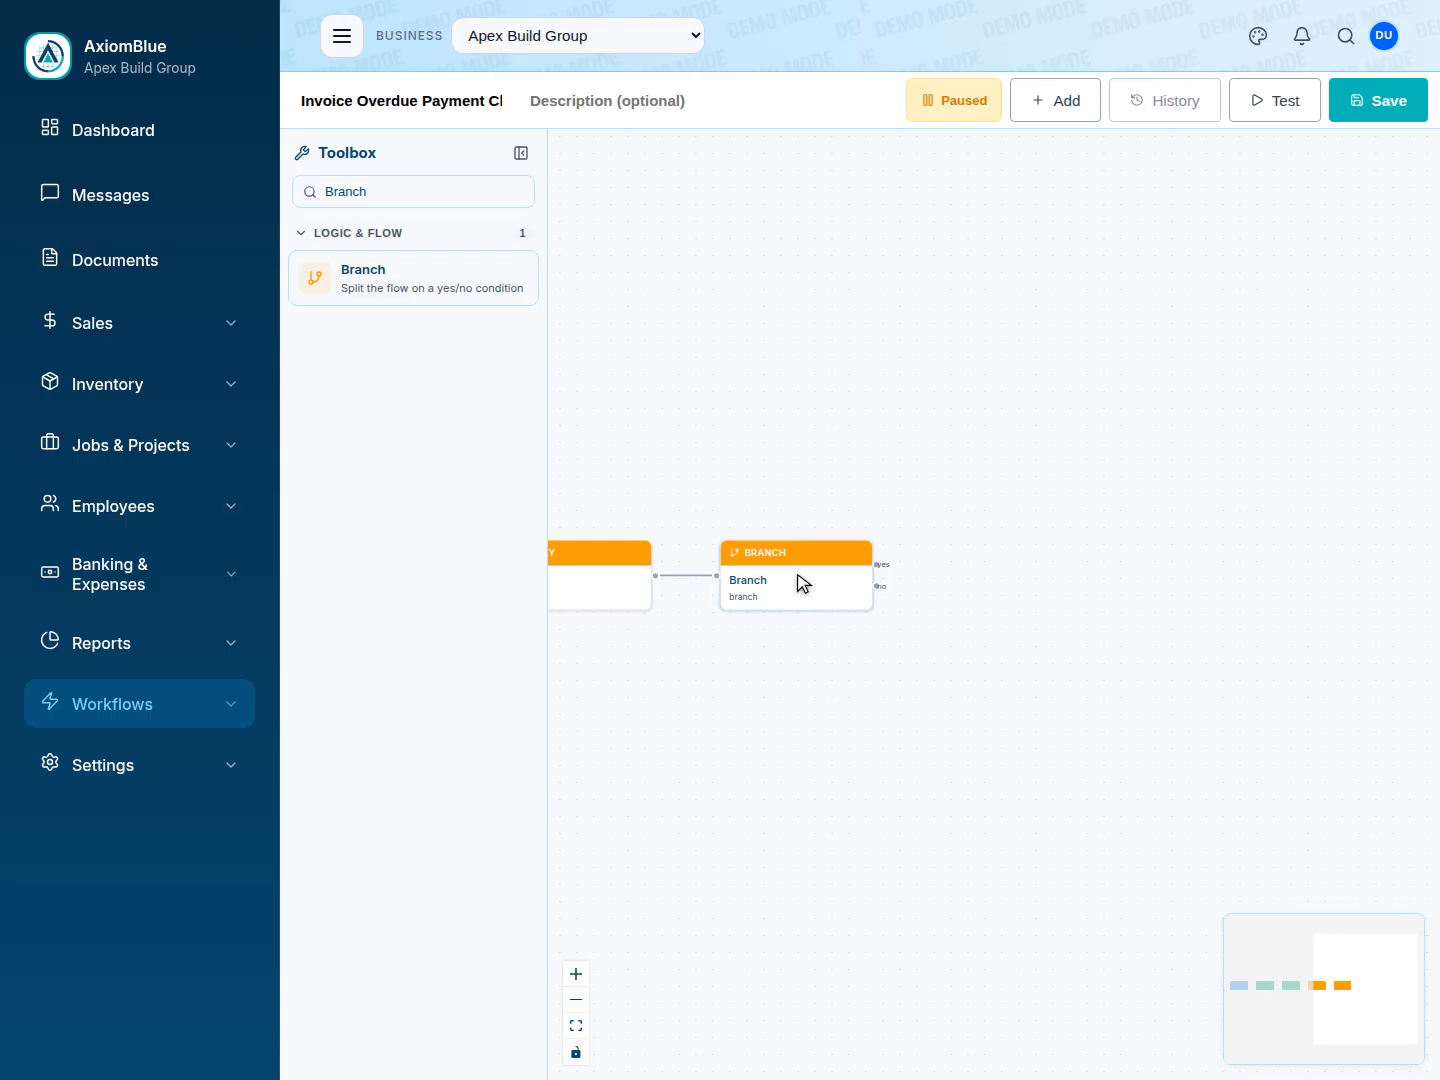
{"action": "left_click", "coordinate": [800, 582]}
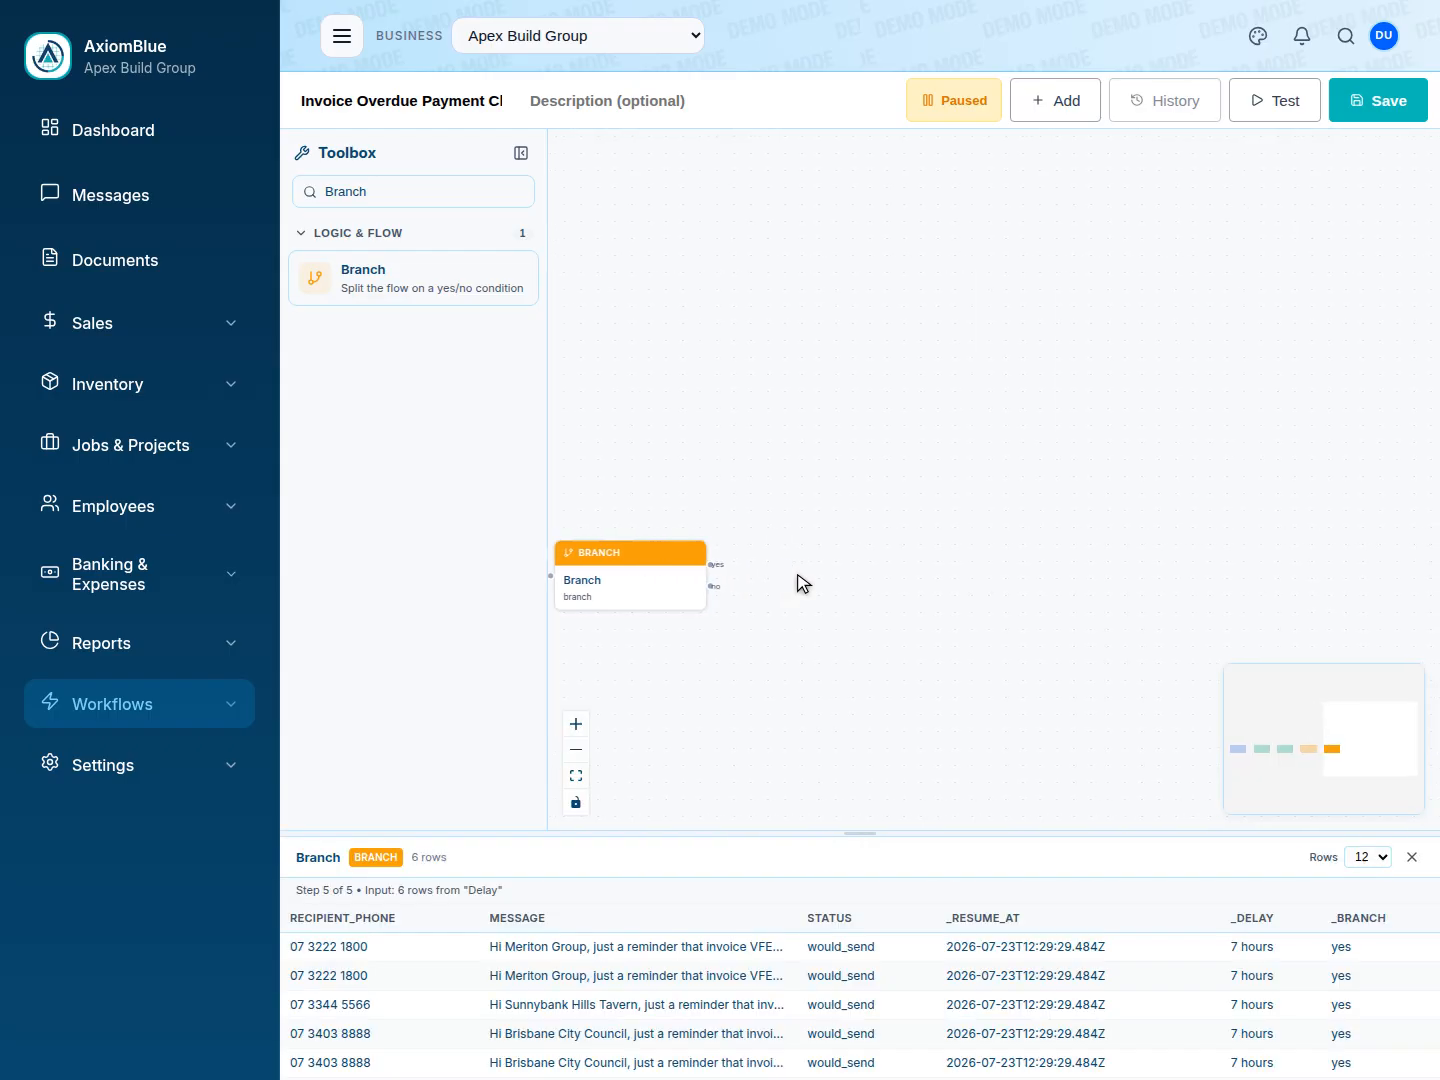
Add a Notification (advanced) node fed by the Branch node's yes output and preview its notifications.
{"action": "triple_click", "coordinate": [427, 191]}
{"action": "type", "text": "Notification (advanced)"}
{"action": "left_click", "coordinate": [418, 283]}
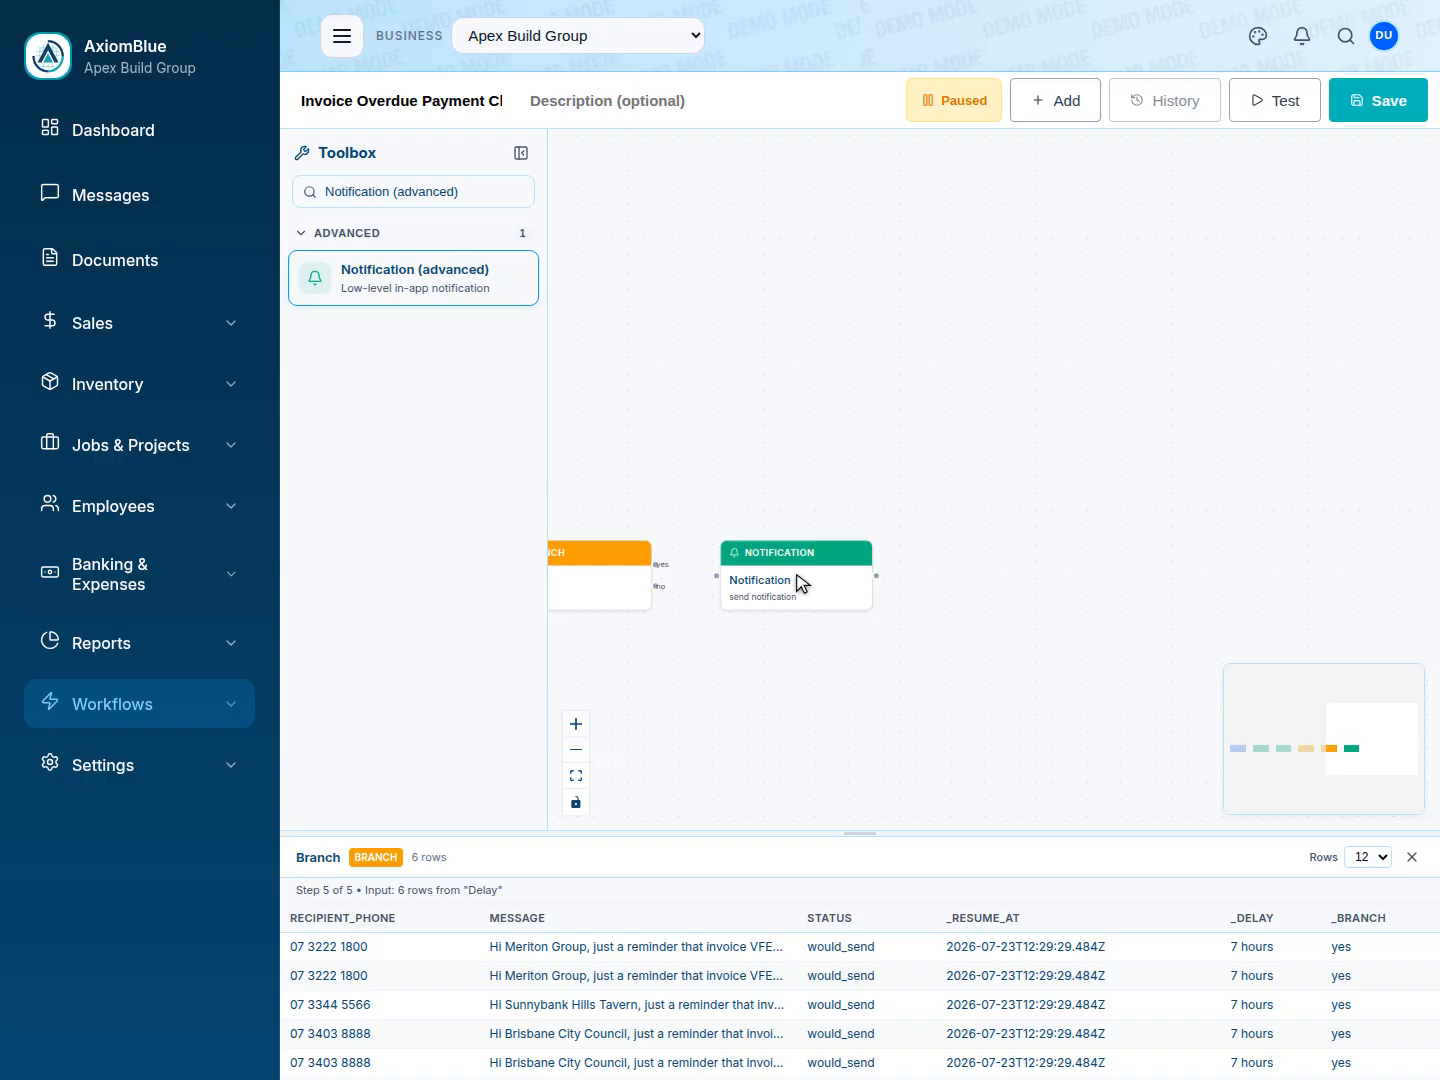
{"action": "left_click_drag", "start_coordinate": [656, 565], "coordinate": [717, 577]}
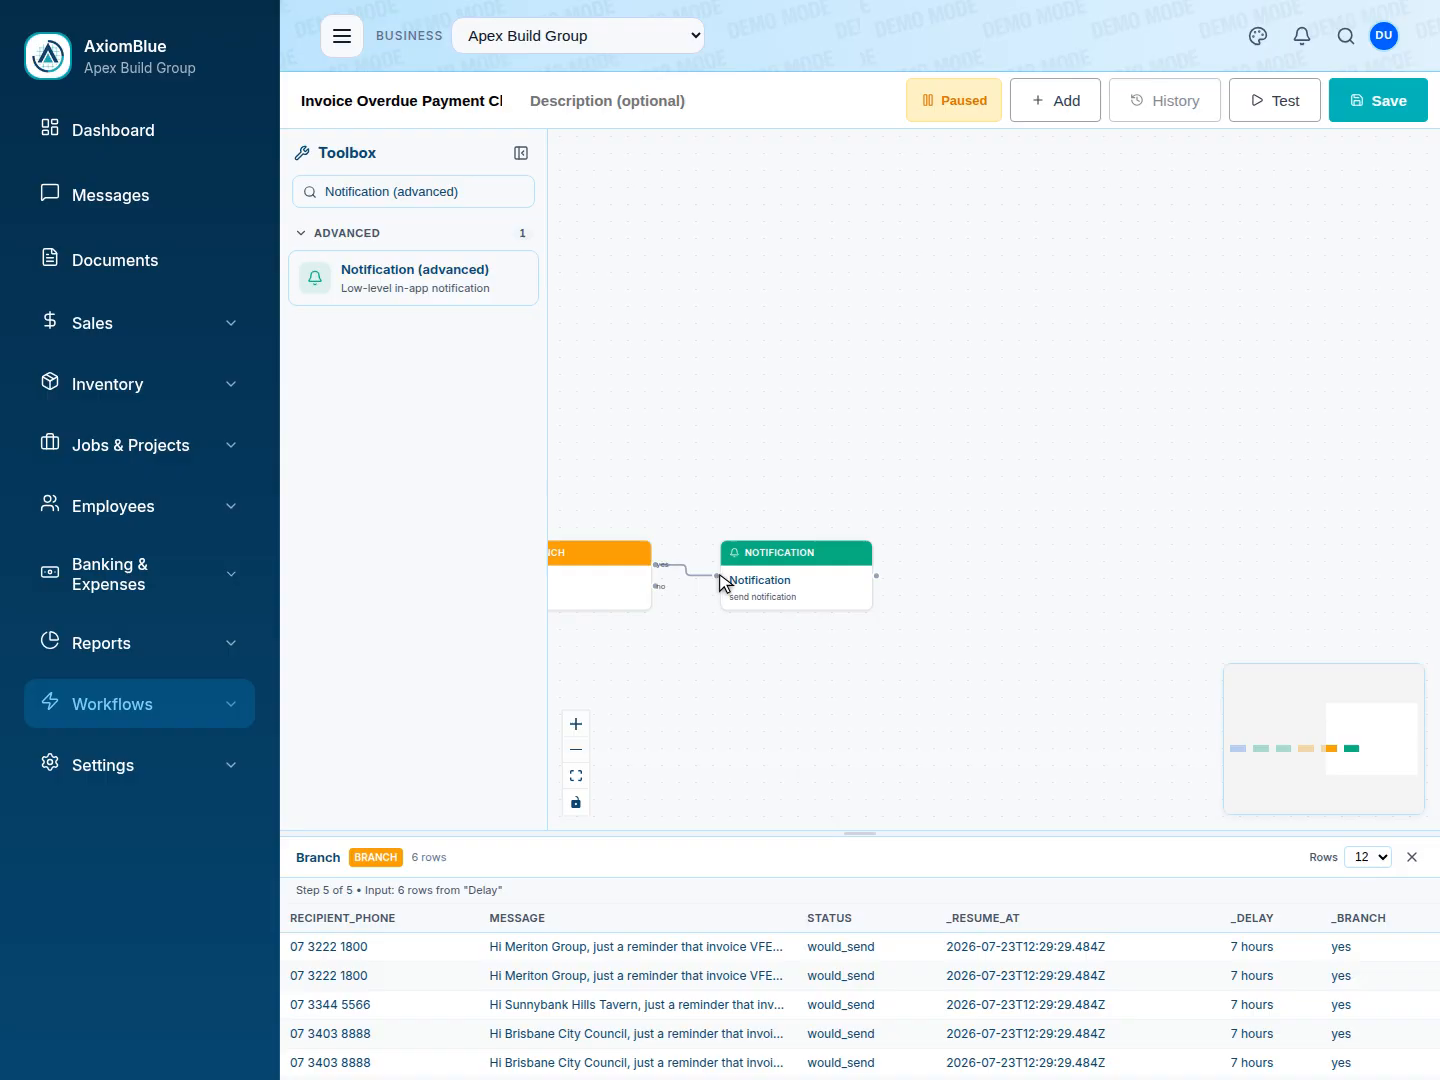
{"action": "left_click", "coordinate": [797, 575]}
{"action": "key", "text": "Escape"}
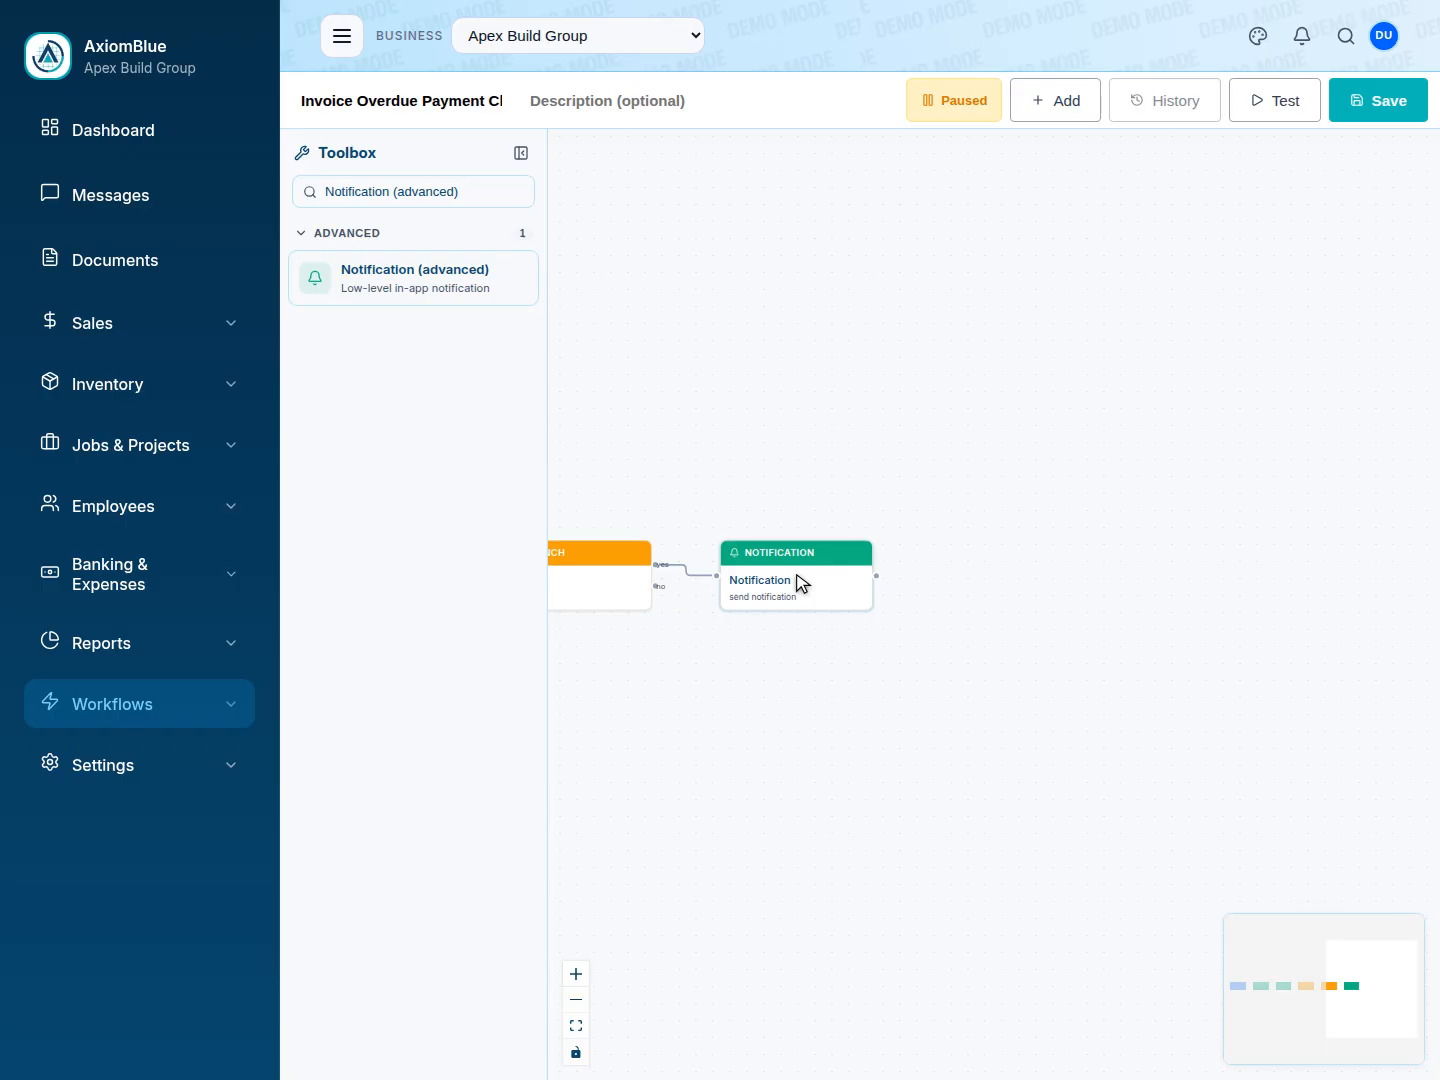
{"action": "left_click", "coordinate": [802, 583]}
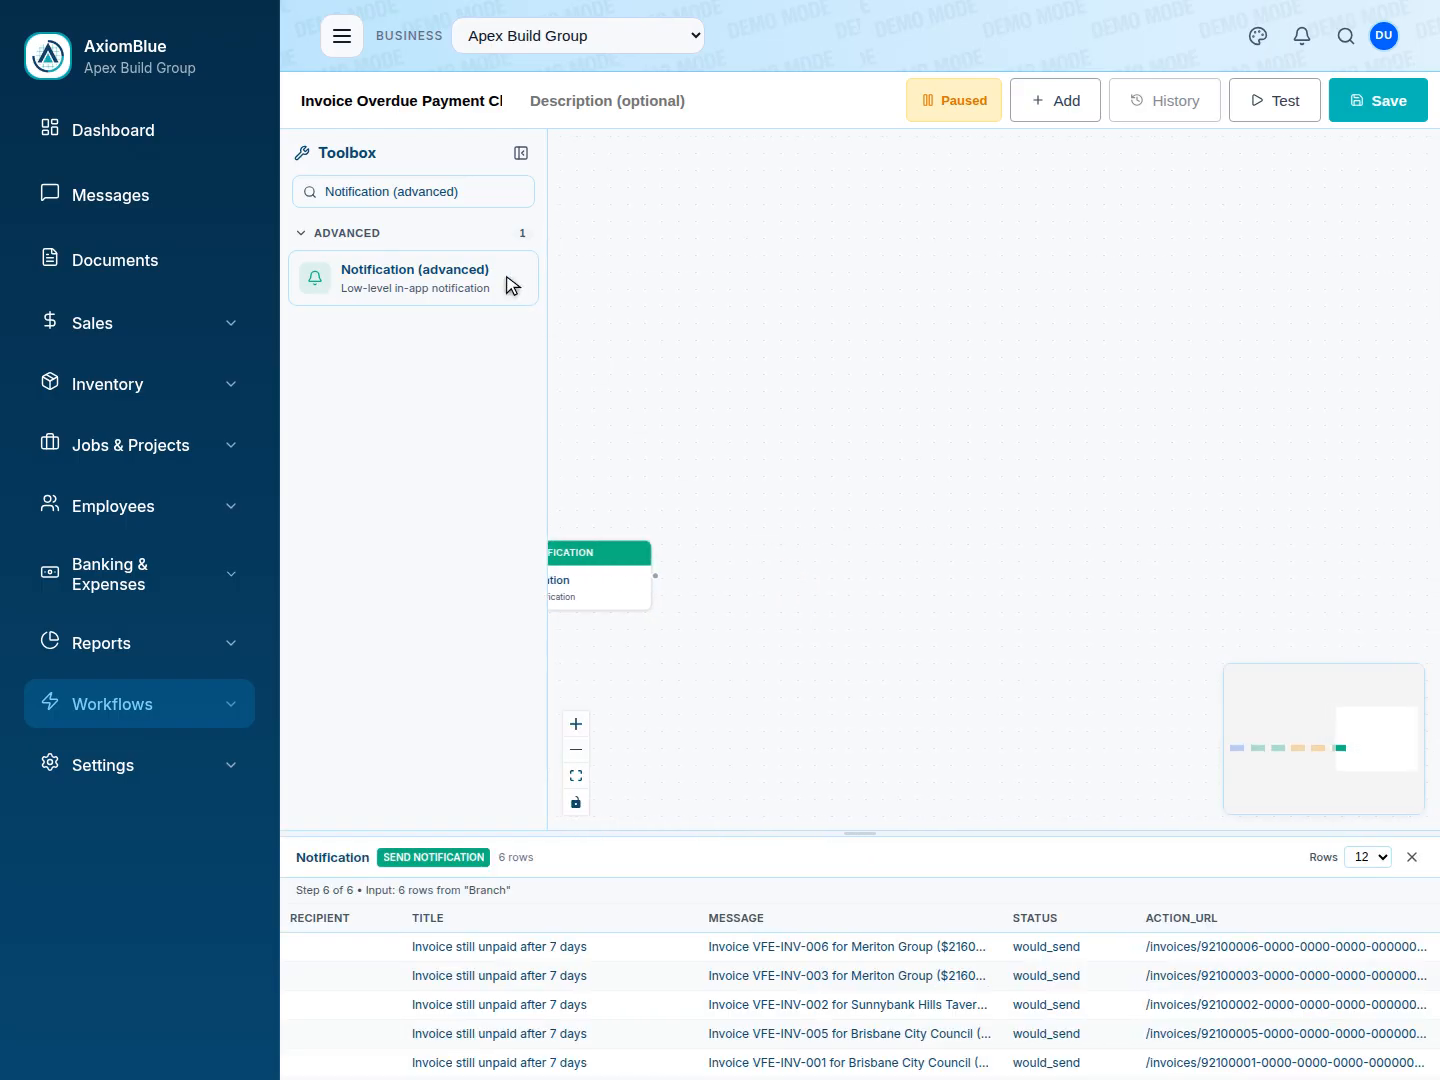
Add a Modify Entity (raw) node and connect the Notification node's output to it.
{"action": "triple_click", "coordinate": [424, 192]}
{"action": "type", "text": "Modify Entity"}
{"action": "left_click", "coordinate": [412, 277]}
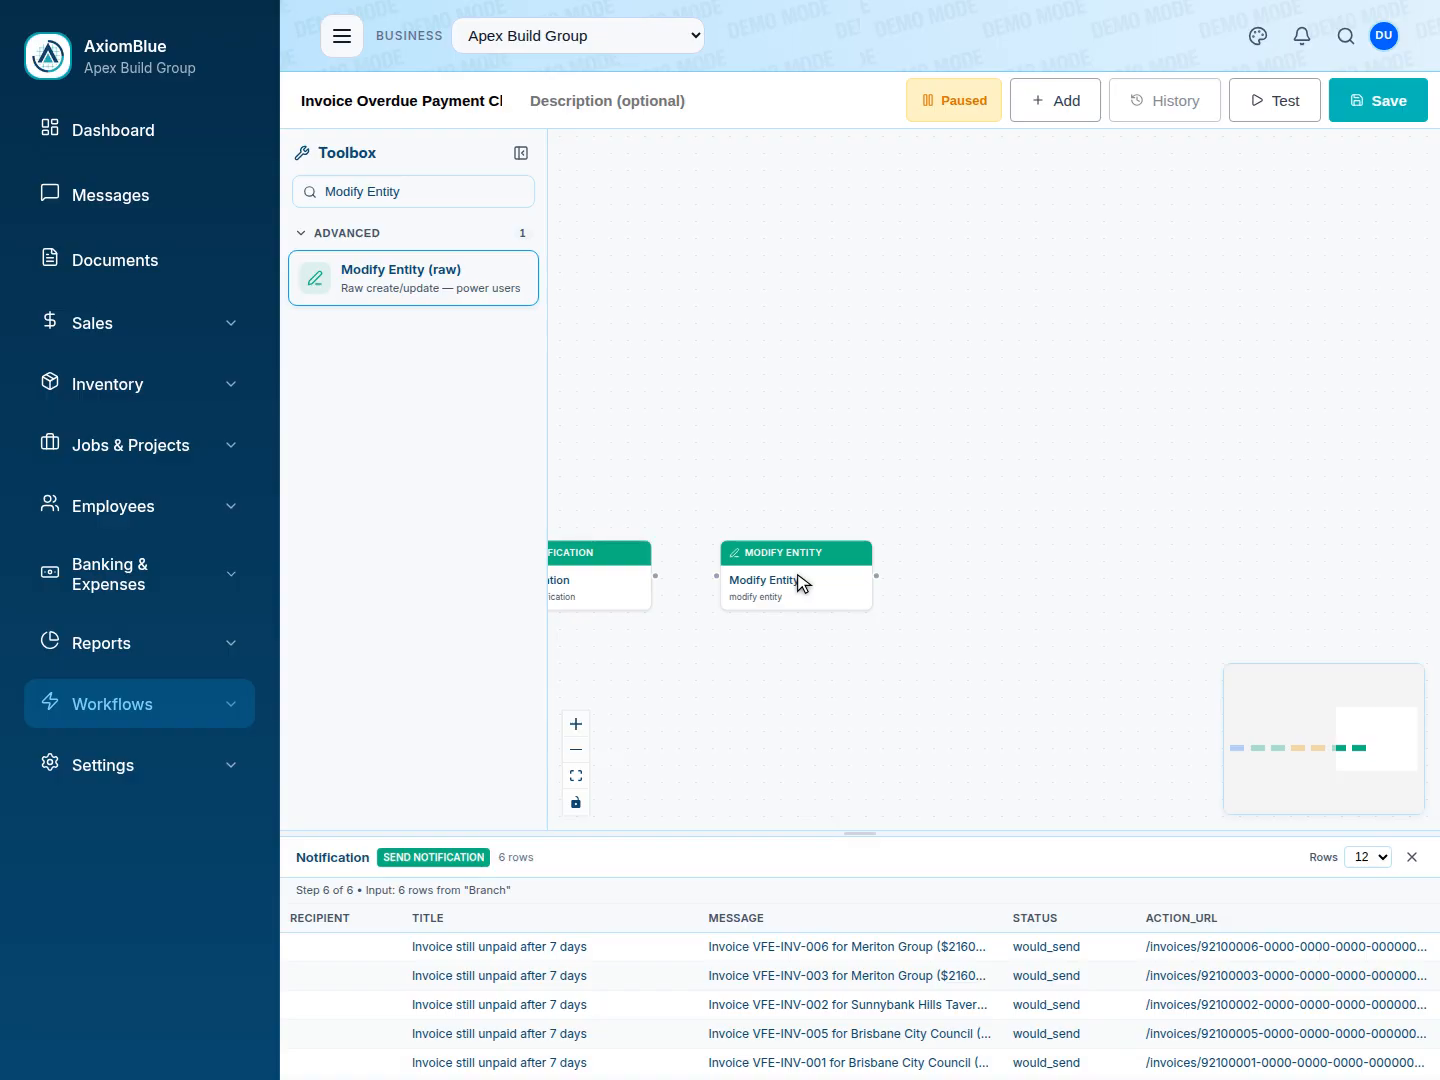
{"action": "left_click_drag", "start_coordinate": [655, 576], "coordinate": [718, 577]}
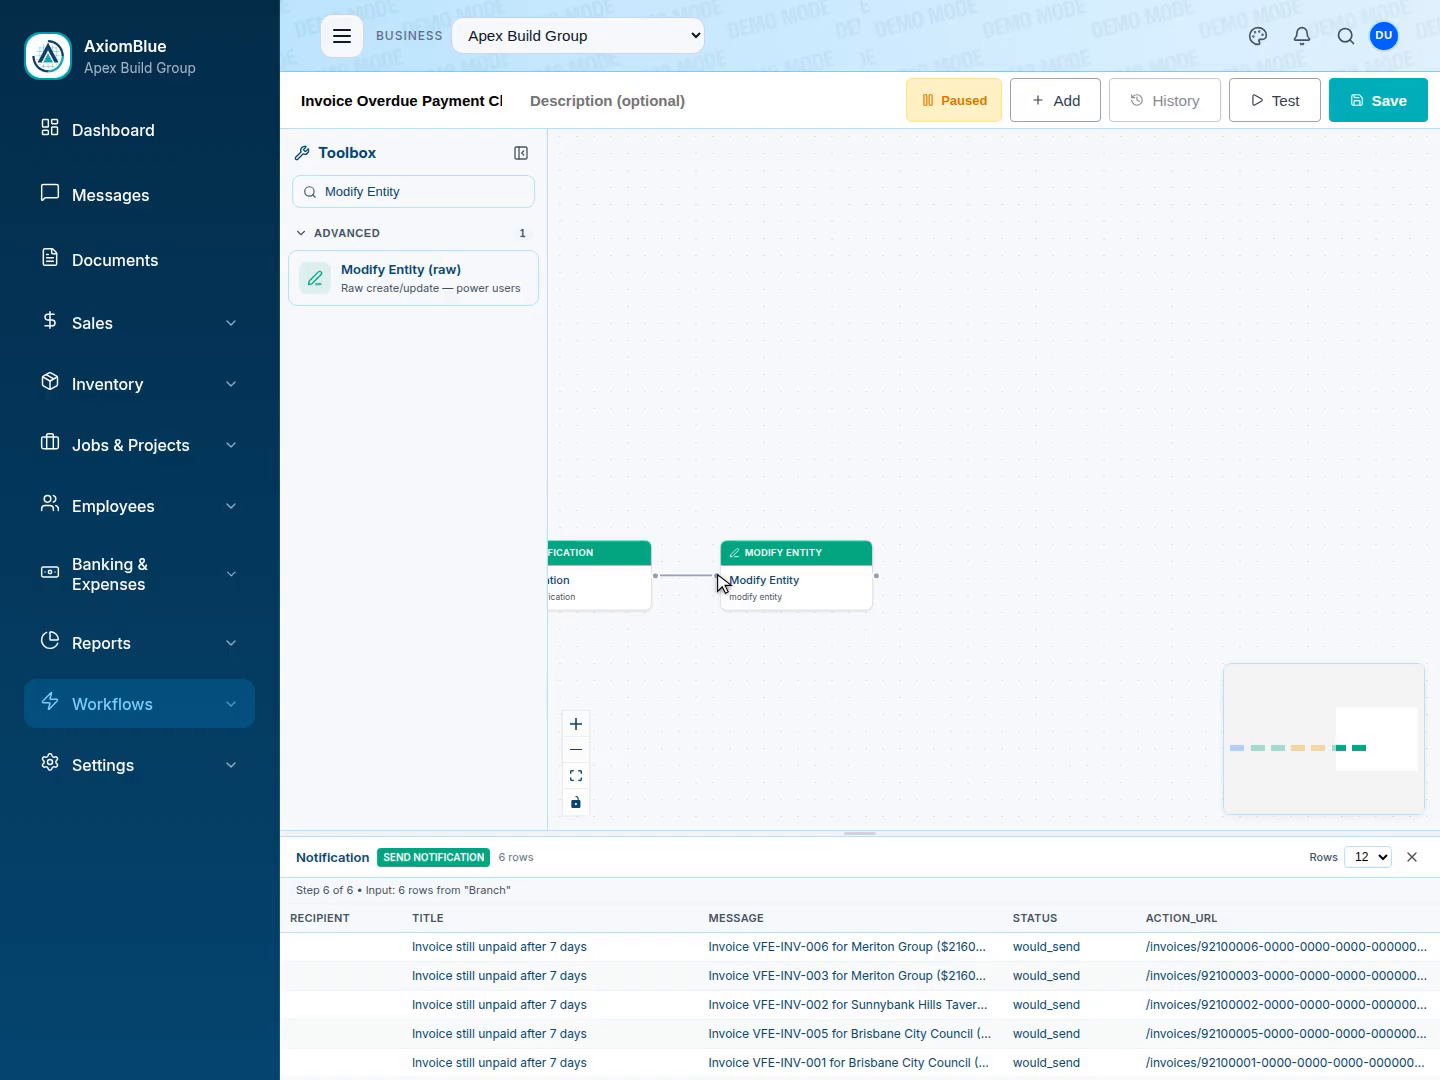
Open the Modify Entity node with its output preview and save the automation.
{"action": "left_click", "coordinate": [800, 585]}
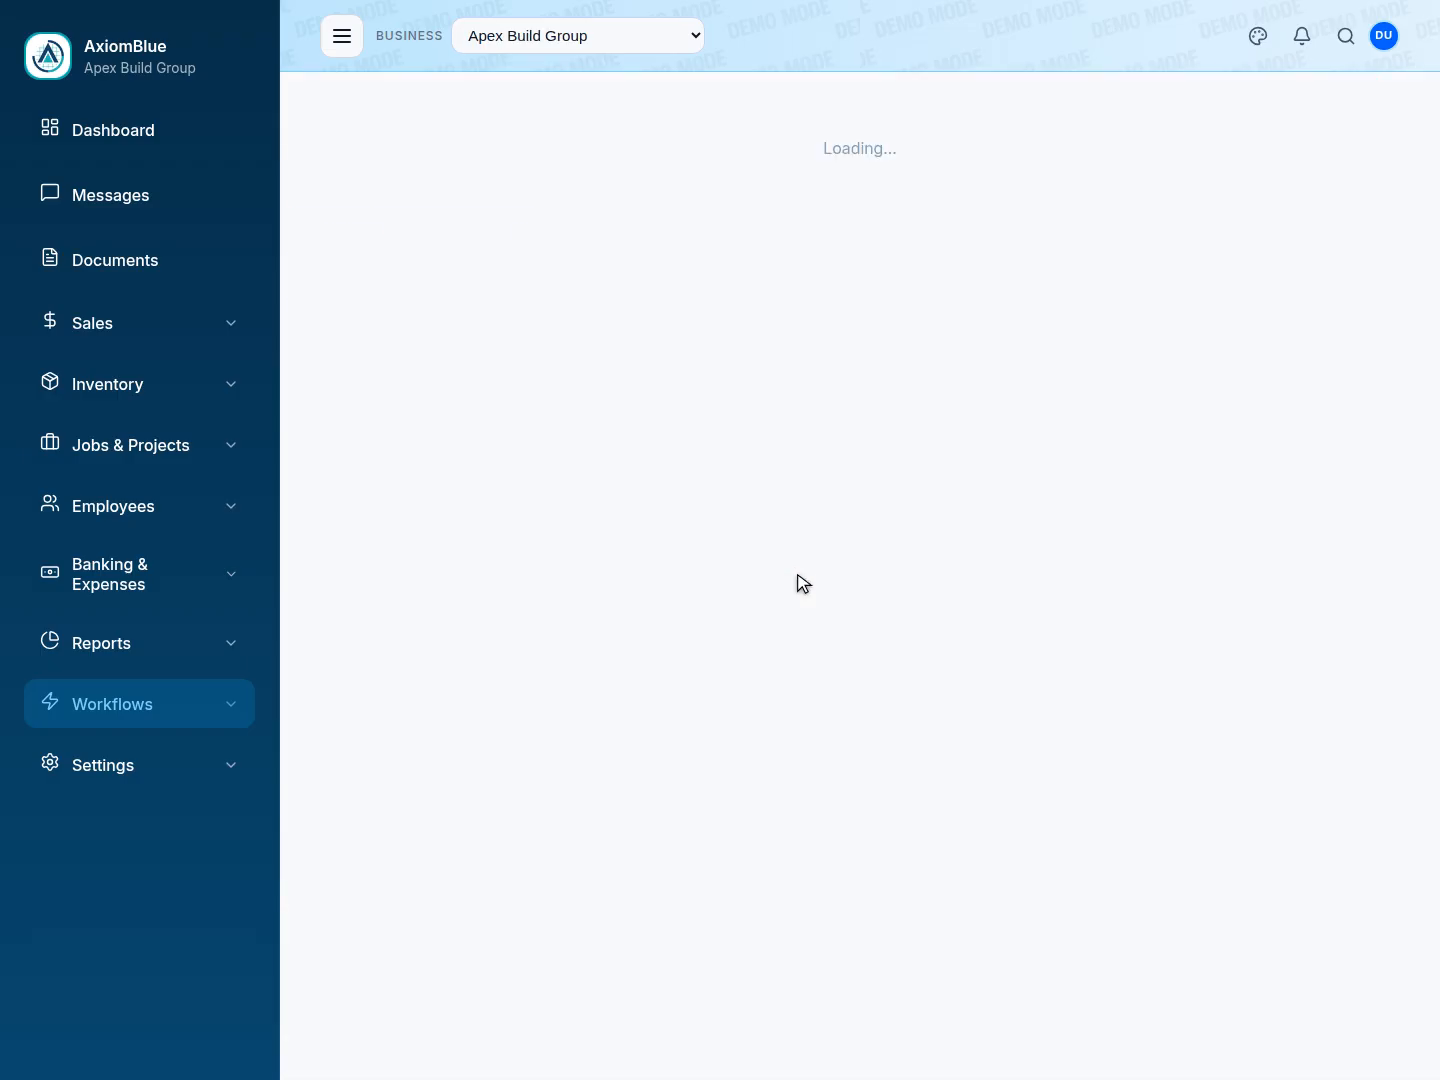
{"action": "left_click", "coordinate": [798, 575]}
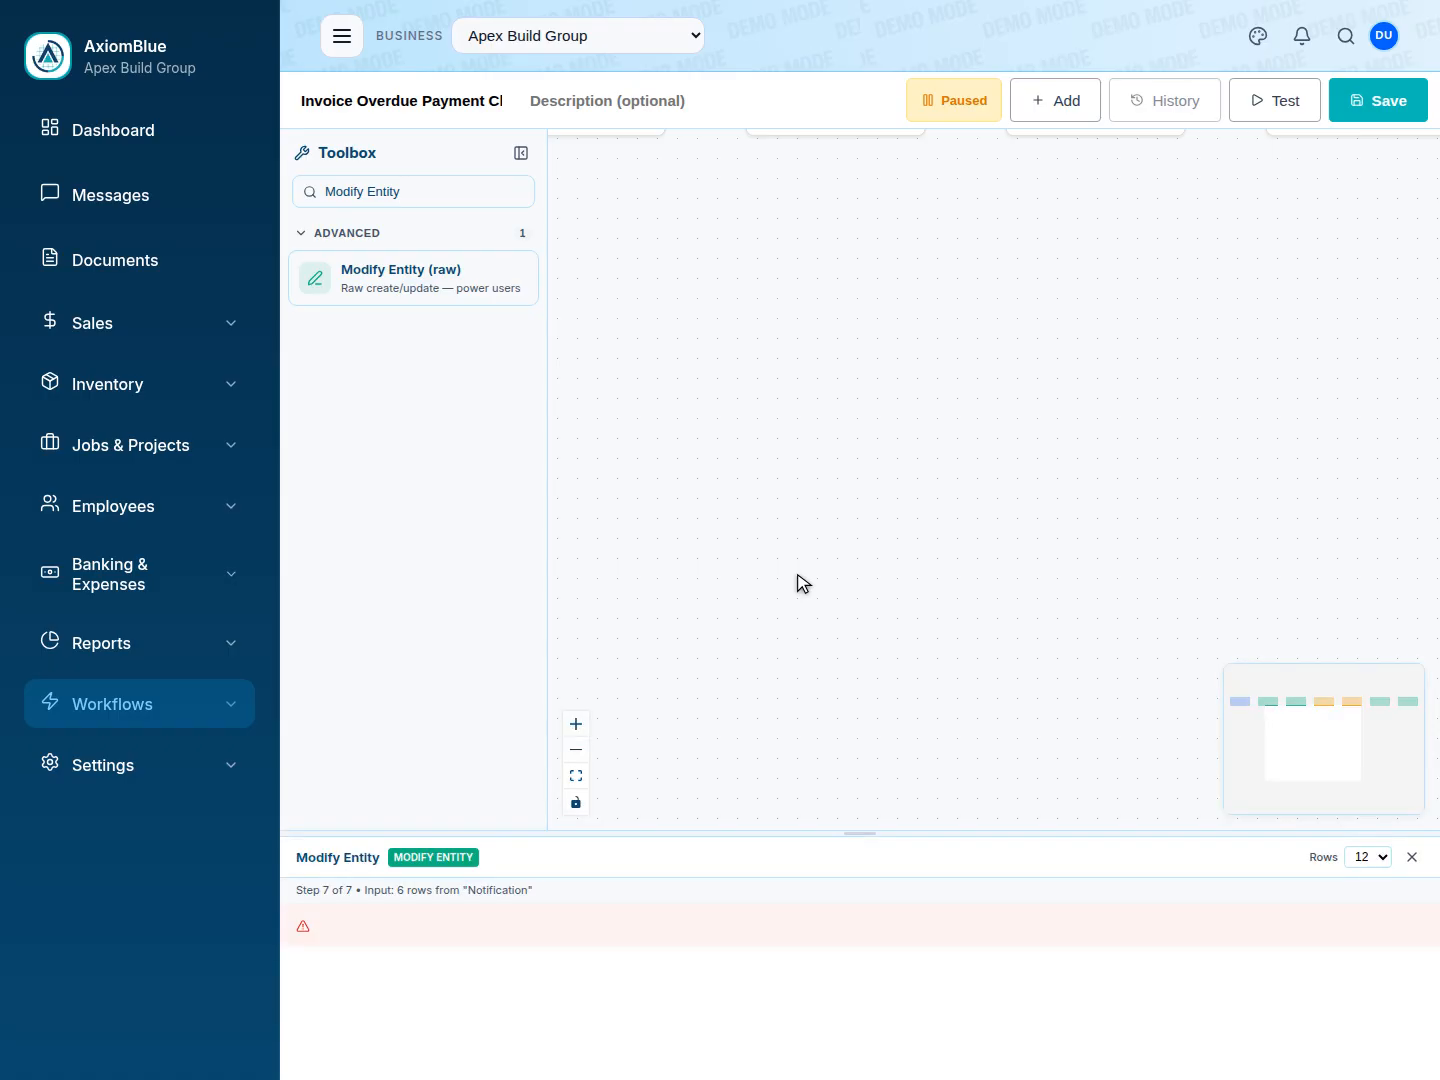
{"action": "left_click", "coordinate": [1383, 103]}
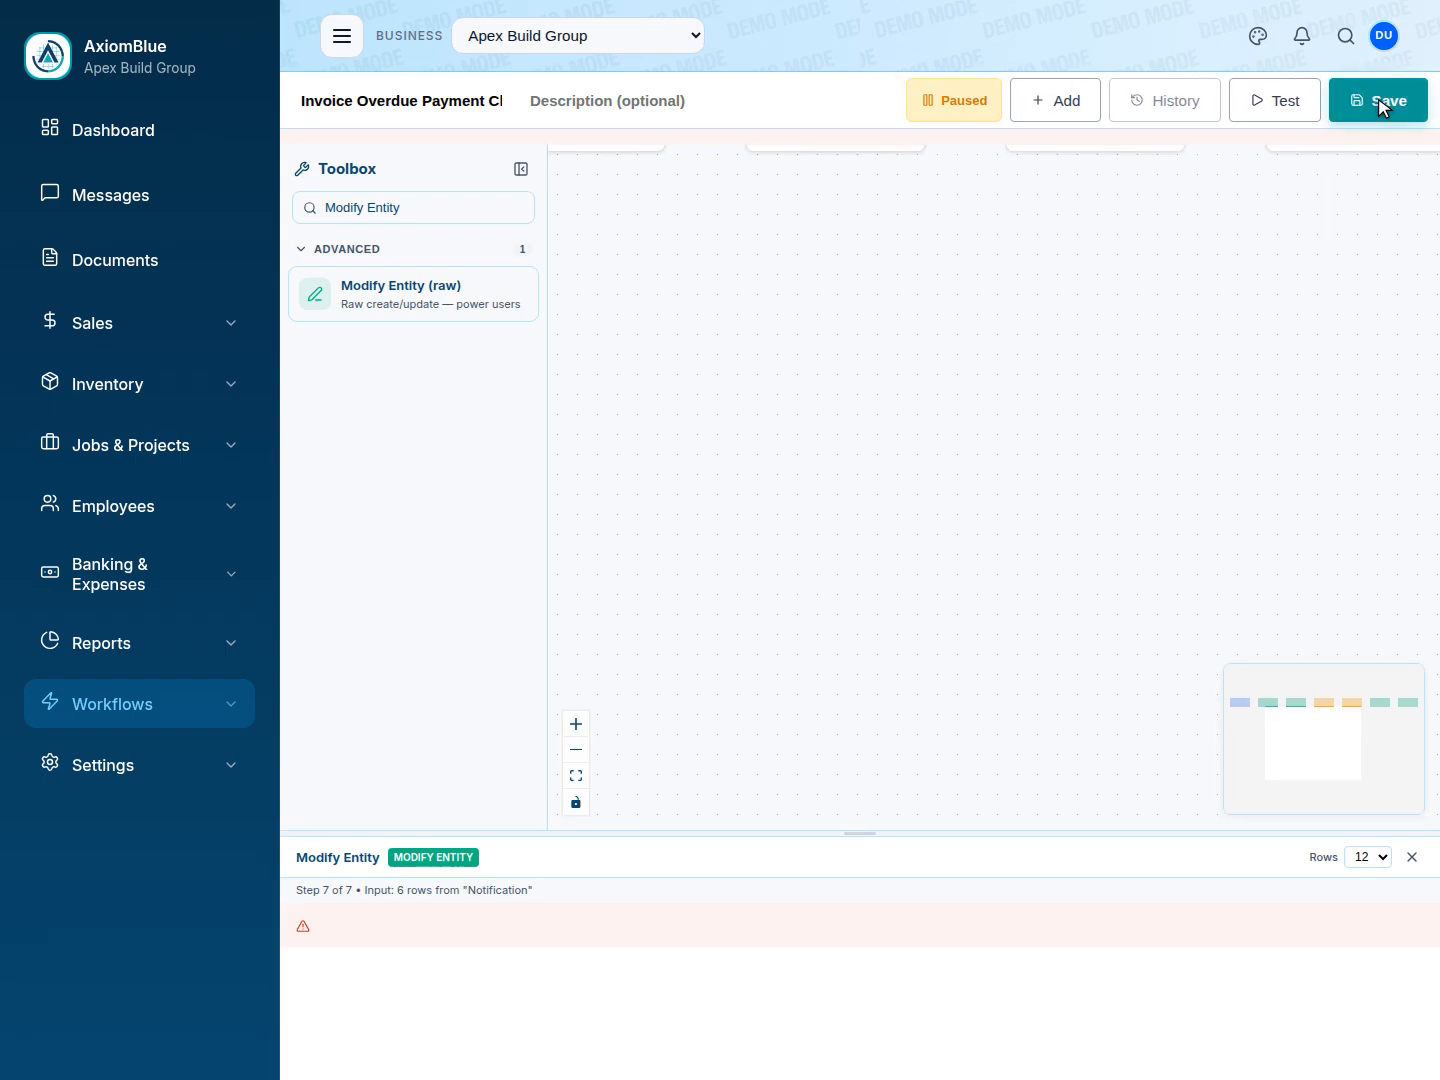